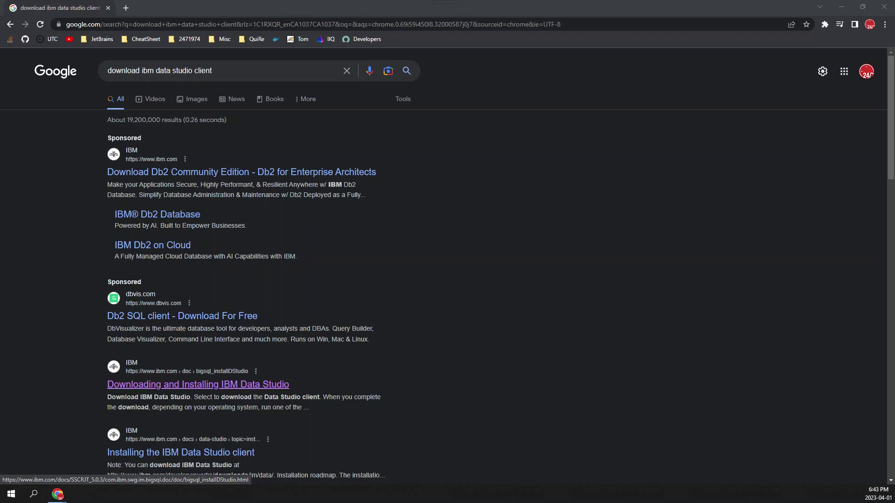
# - Open IBM's Downloading and Installing IBM Data Studio article, check the account options, and follow its Download IBM Data Studio link
pyautogui.click(198, 385)
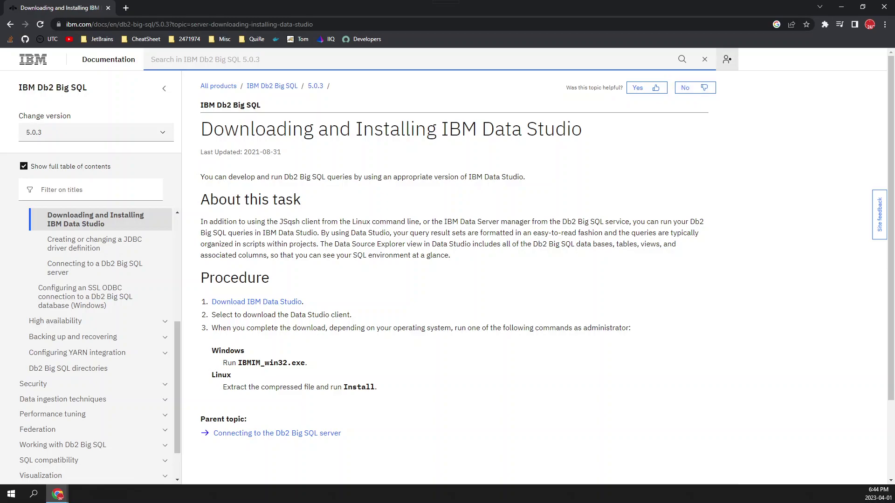
pyautogui.click(727, 59)
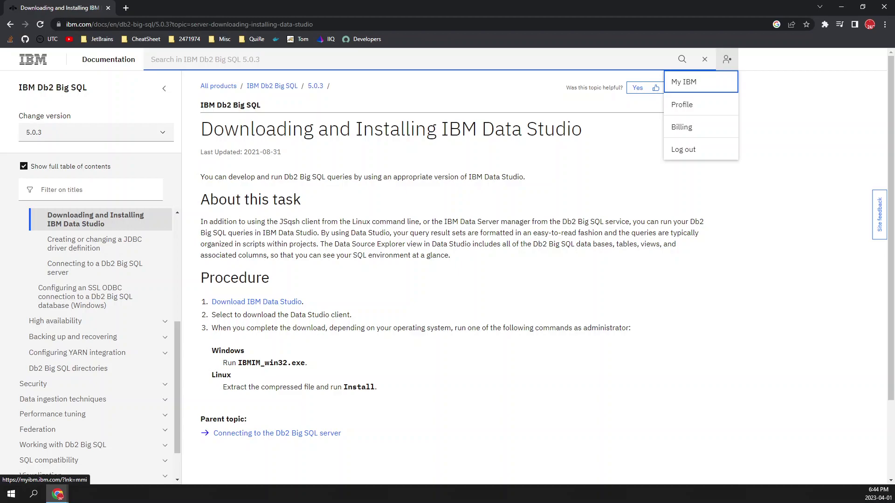
pyautogui.press('Escape')
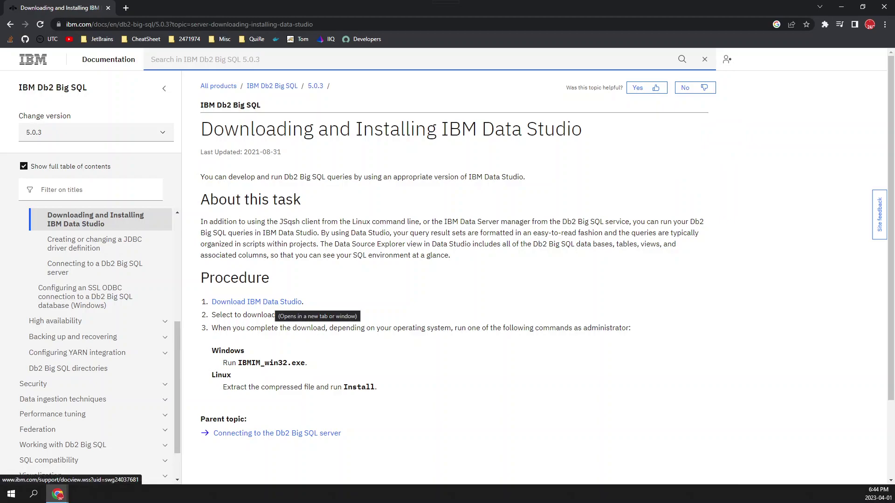
pyautogui.click(274, 302)
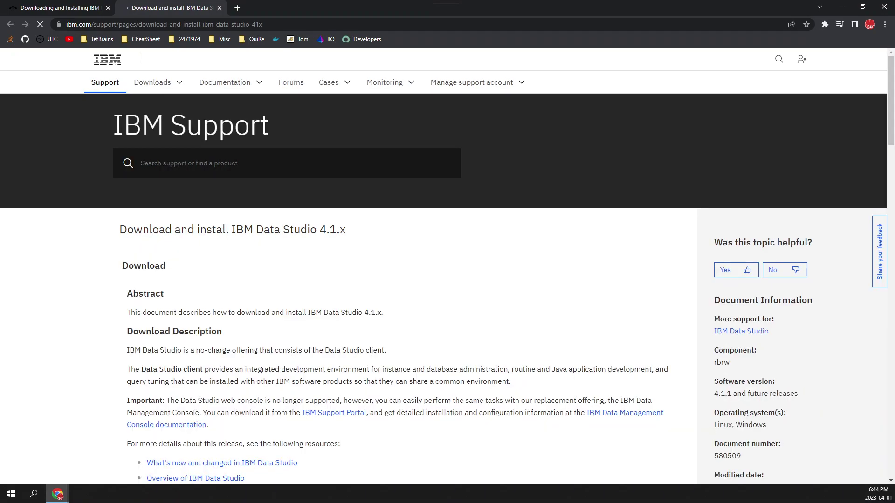
# - Read through the download description, prerequisites and installation instructions for IBM Data Studio 4.1.x
pyautogui.scroll(-3, 447, 268)
pyautogui.scroll(-4, 447, 289)
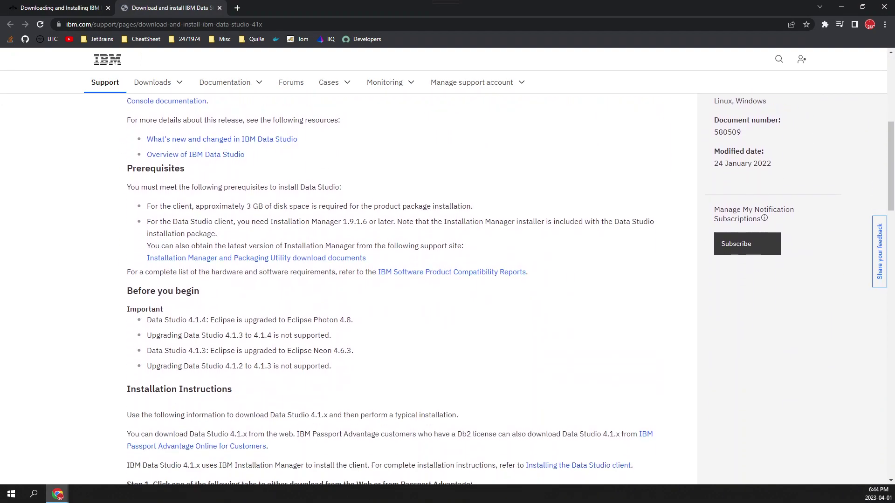
pyautogui.scroll(-4, 448, 289)
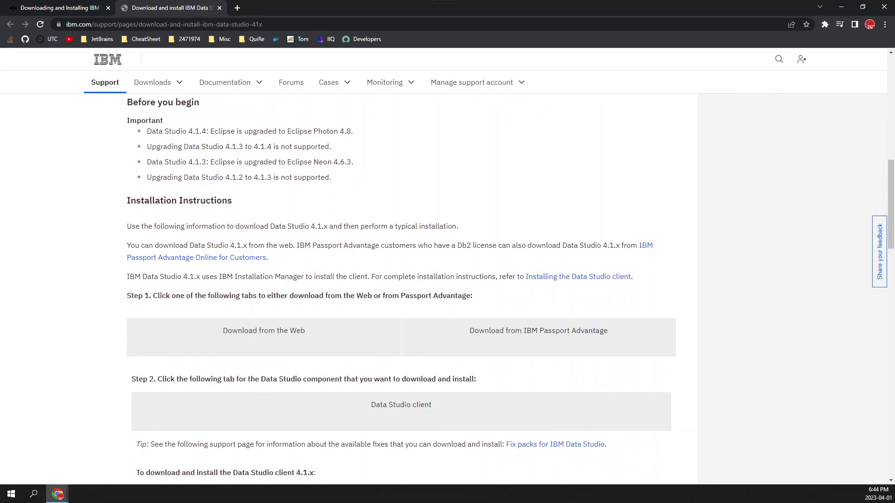
pyautogui.scroll(5, 448, 289)
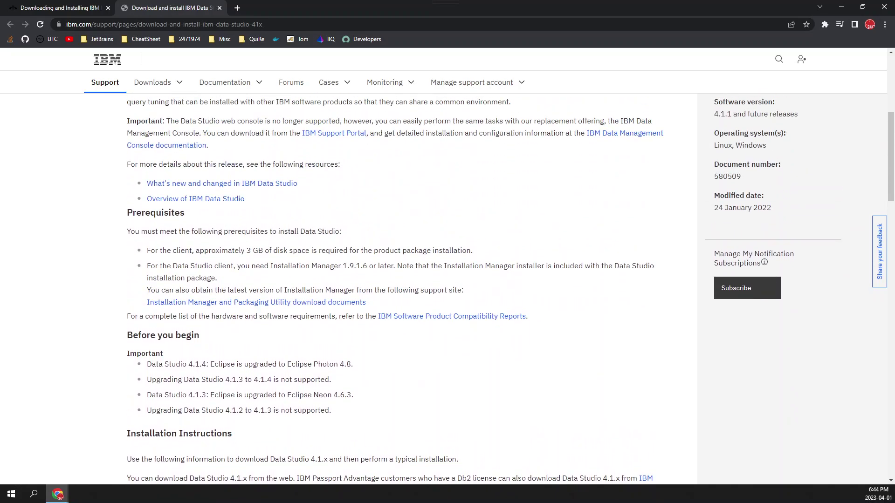
pyautogui.scroll(3, 448, 289)
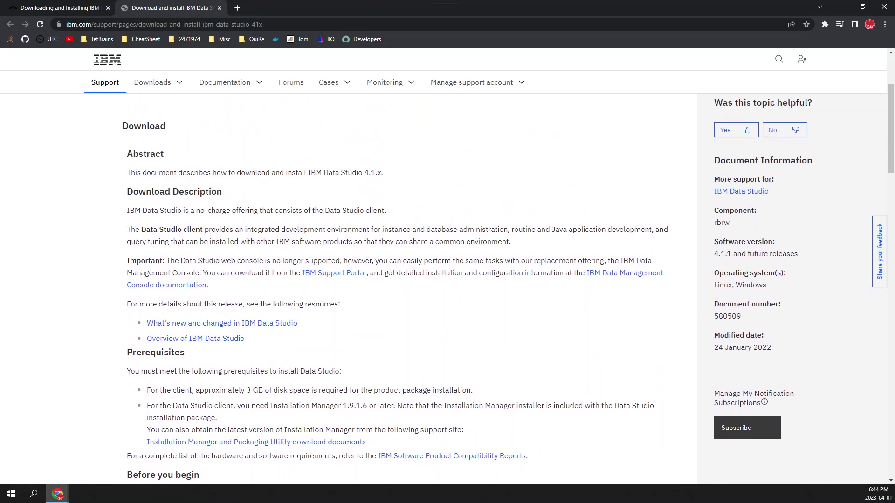
pyautogui.scroll(-2, 447, 289)
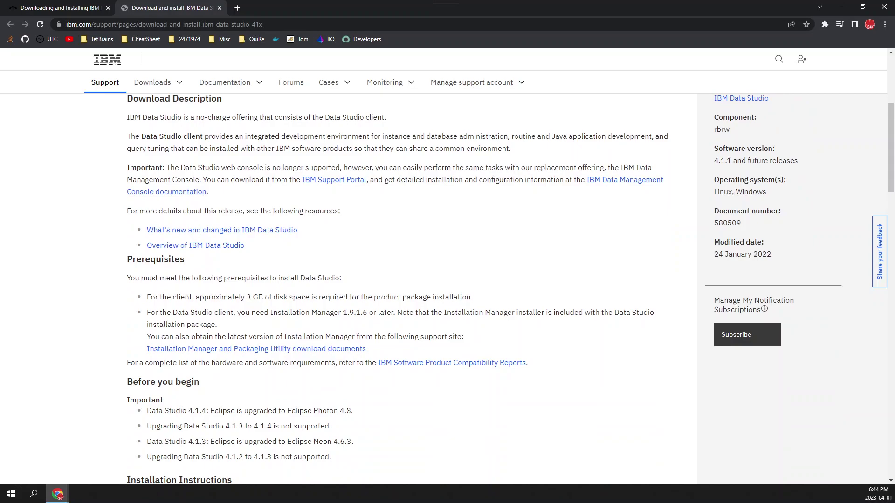
pyautogui.scroll(-4, 448, 289)
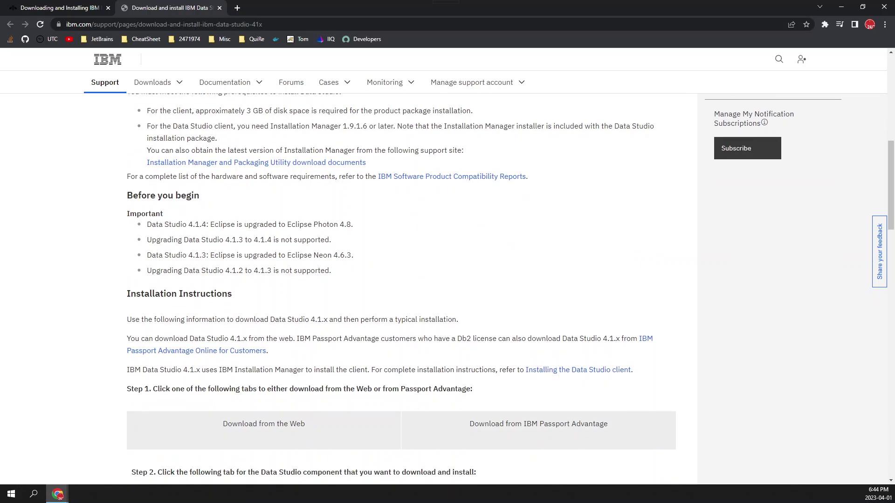
pyautogui.scroll(-2, 448, 289)
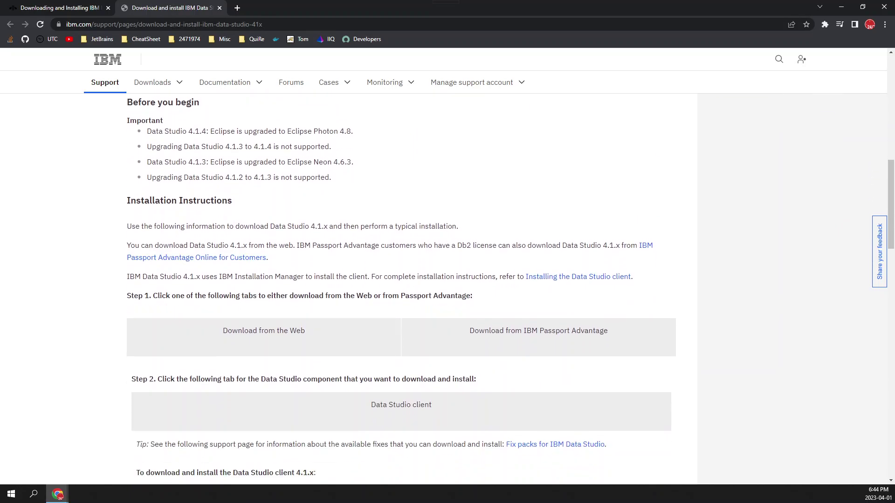
# - Open the Full Data Studio product images download from the Data Studio client section and accept its license agreement
pyautogui.click(401, 406)
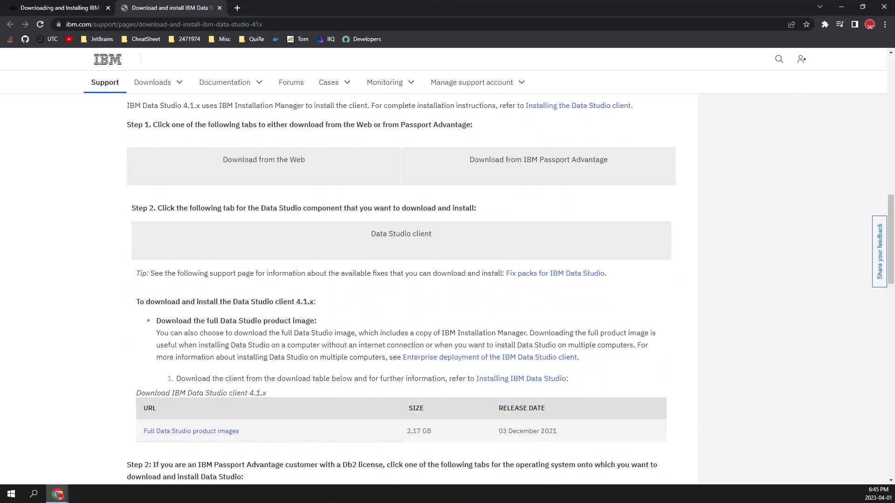
pyautogui.scroll(-3, 400, 289)
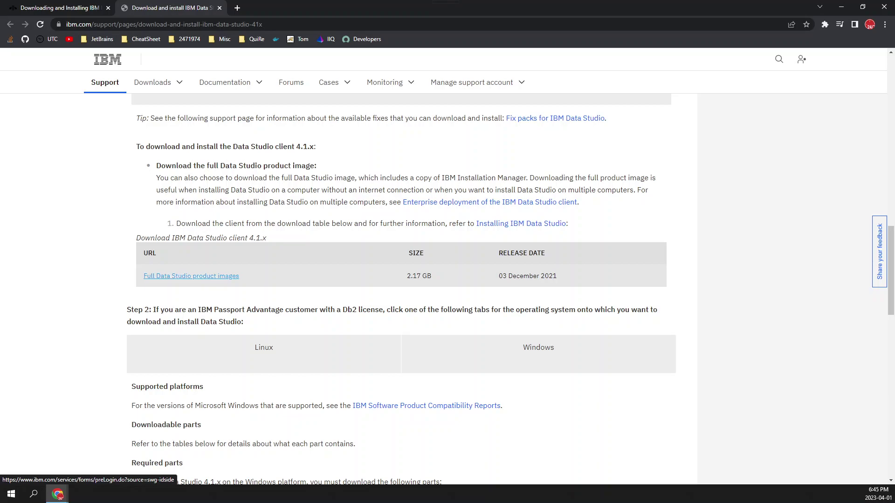
pyautogui.click(191, 275)
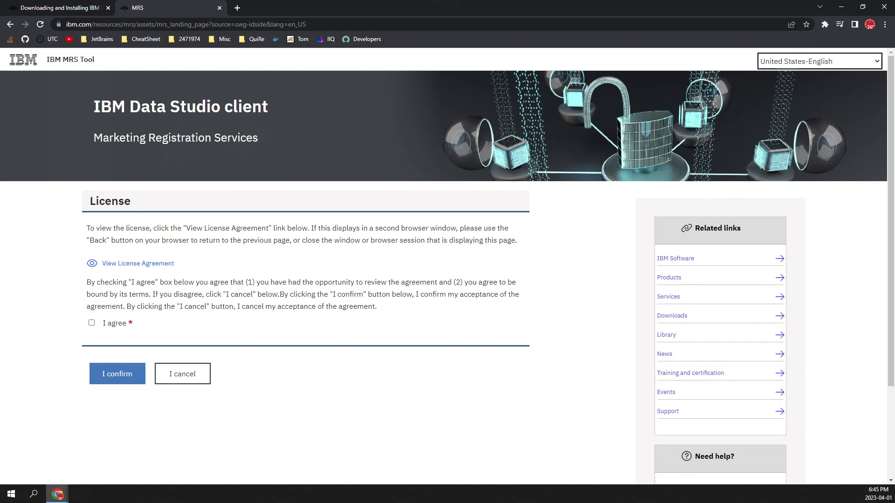
pyautogui.click(91, 323)
pyautogui.click(117, 373)
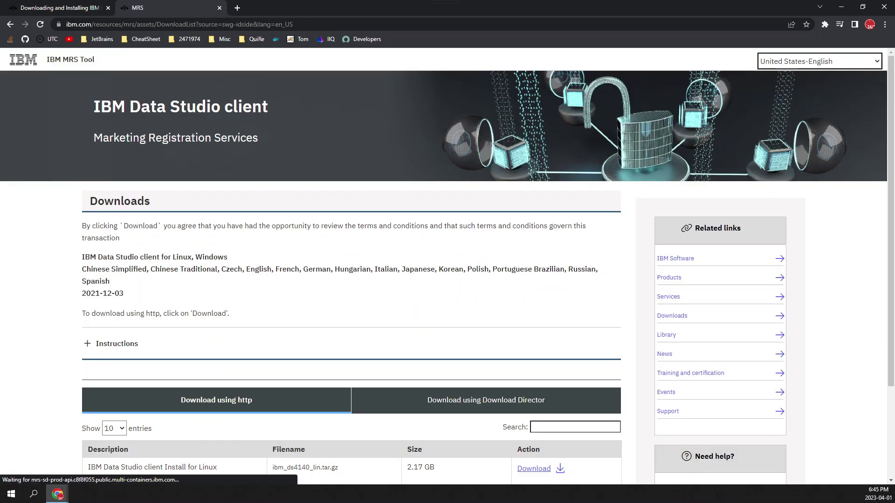
# - Request the http download of the Windows client installer ibm_ds4140_win.zip and cancel saving it
pyautogui.scroll(-1, 448, 266)
pyautogui.scroll(-3, 447, 266)
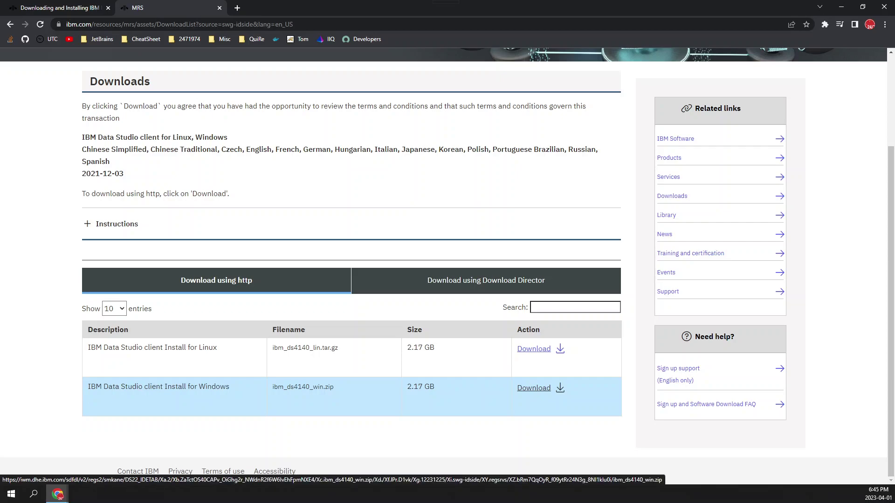
pyautogui.click(534, 388)
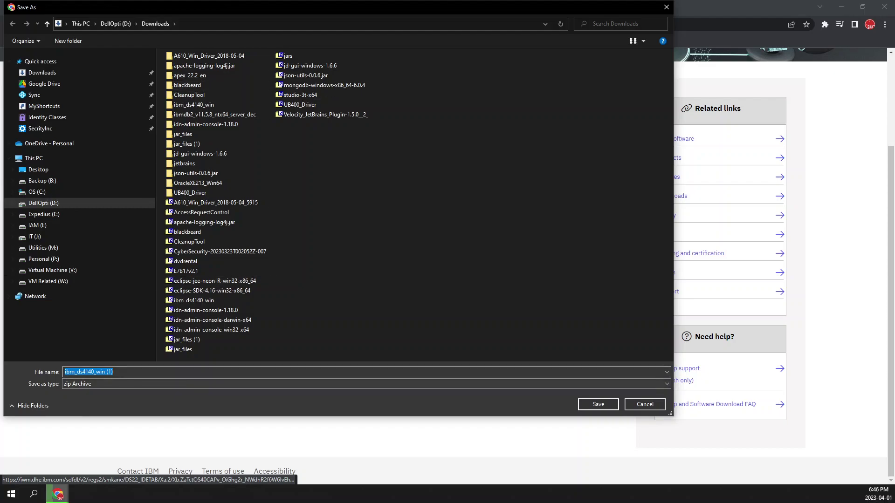
pyautogui.click(114, 372)
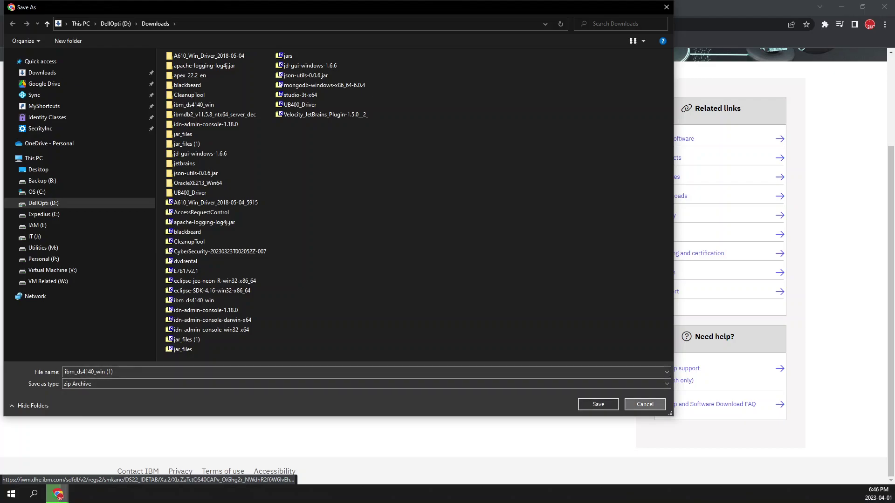
pyautogui.press('Escape')
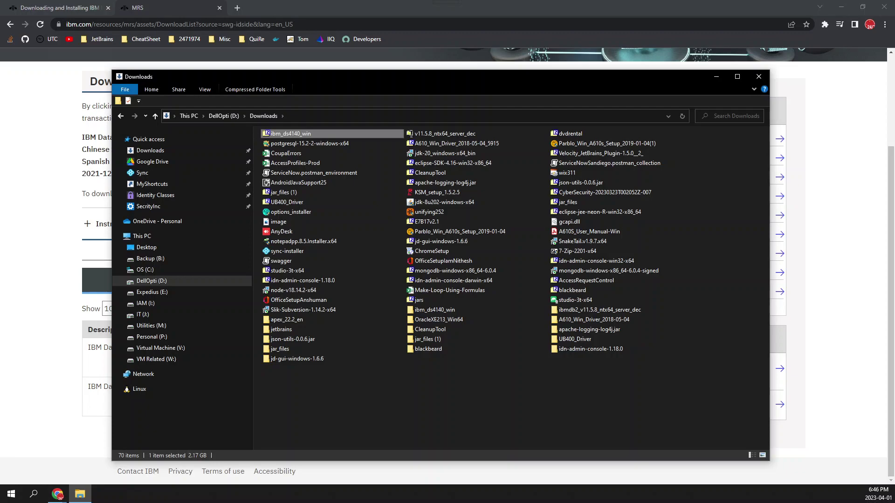
# - Look at the 7-Zip extraction options for the ibm_ds4140_win archive in the Downloads folder and dismiss them
pyautogui.rightClick(293, 134)
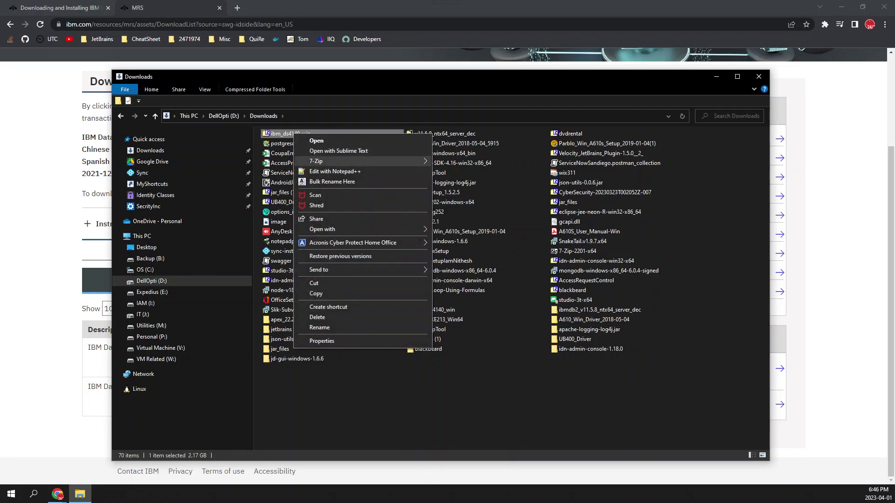
pyautogui.moveTo(316, 160)
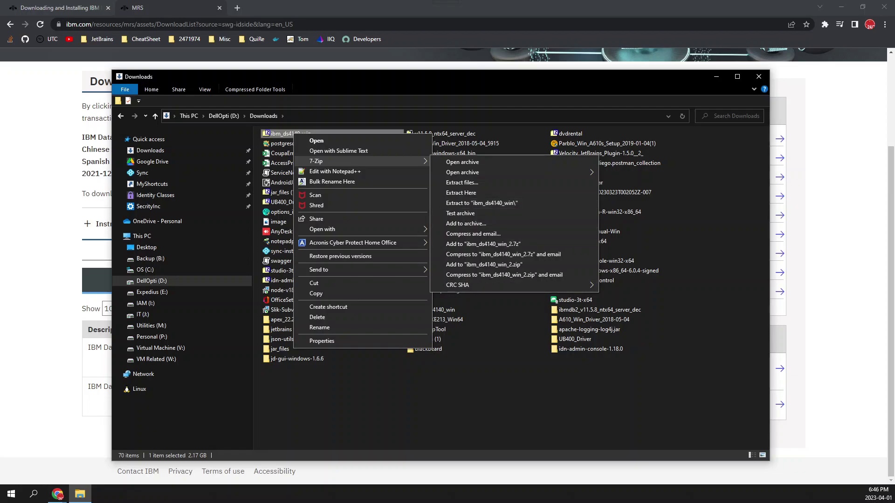
pyautogui.press('Escape')
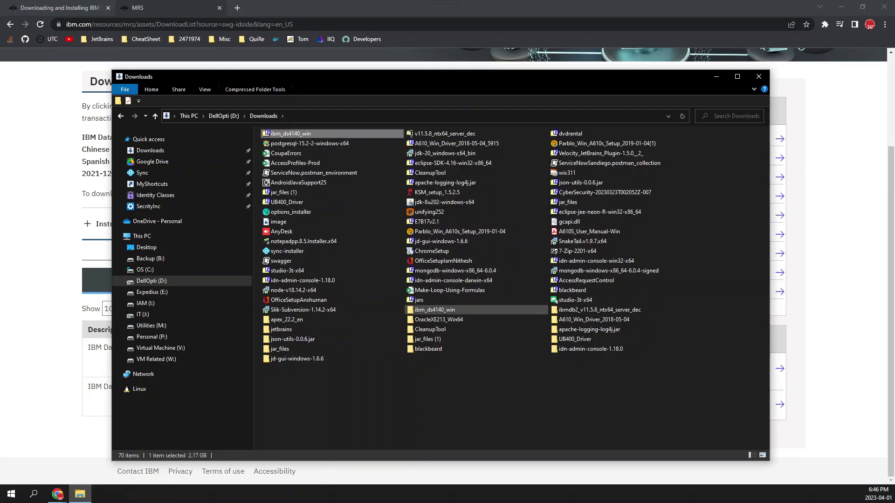
# - Open the ibm_ds4140_win folder and select the items from the documentation folder through the com.ibm.dsida offering archive
pyautogui.doubleClick(434, 310)
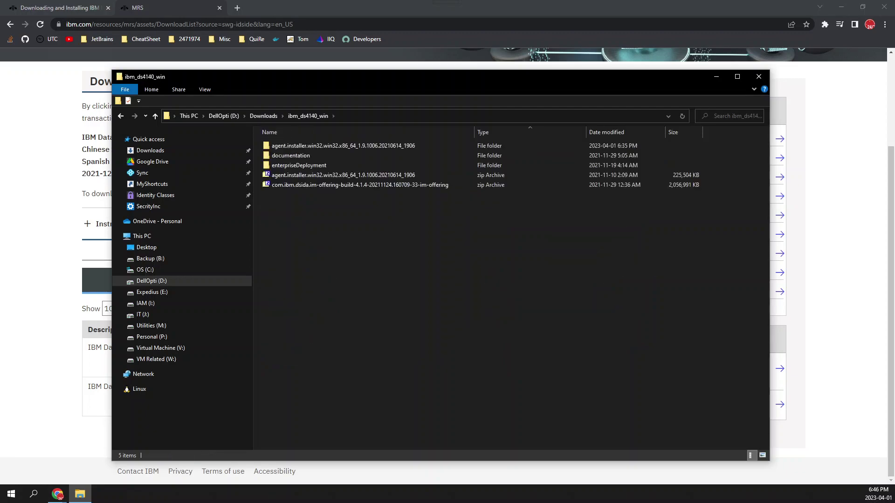
pyautogui.click(343, 146)
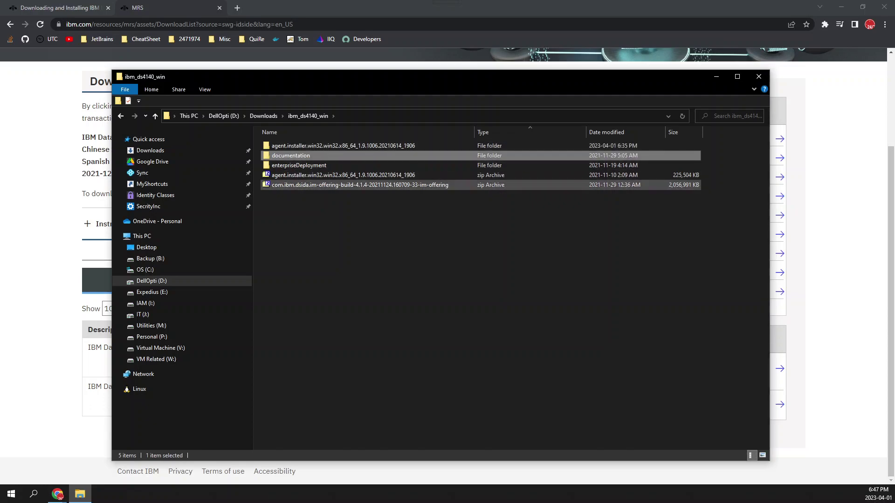
pyautogui.keyDown('shift'); pyautogui.click(360, 184); pyautogui.keyUp('shift')
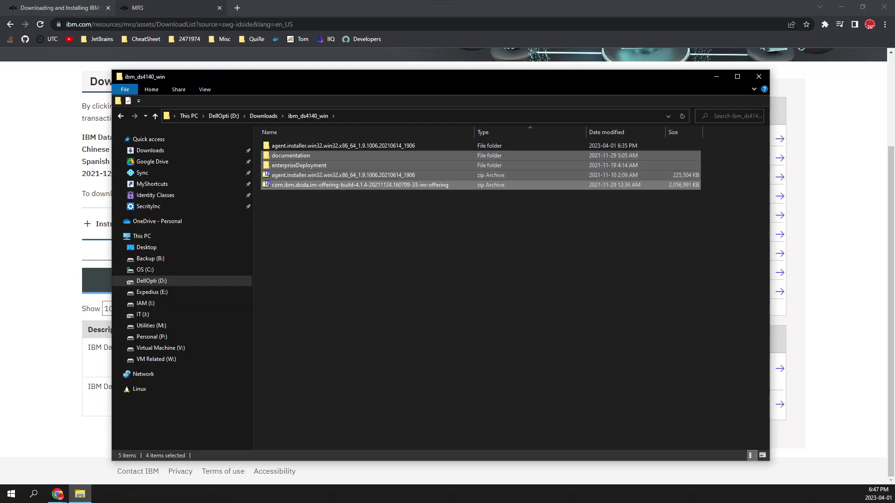
# - Look at the 7-Zip extraction options for the agent.installer.win32.win32.x86_64_1.9.1006.20210614_1906 archive and dismiss them
pyautogui.click(343, 175)
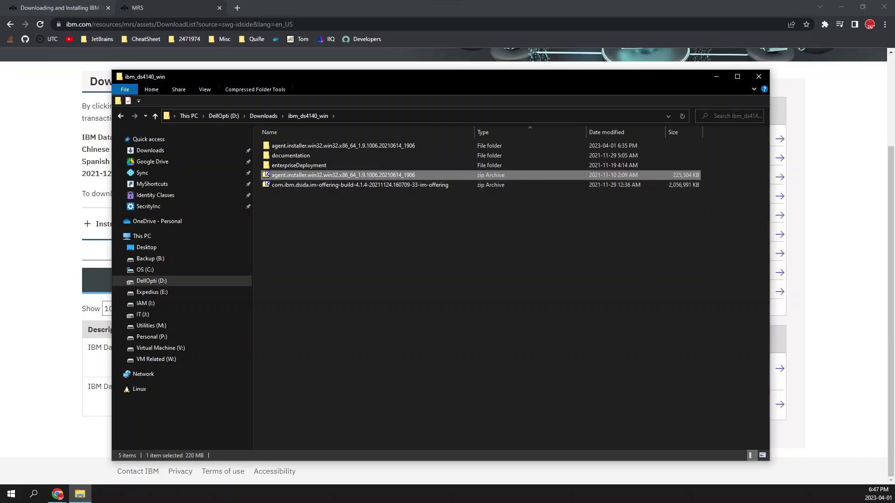
pyautogui.rightClick(400, 176)
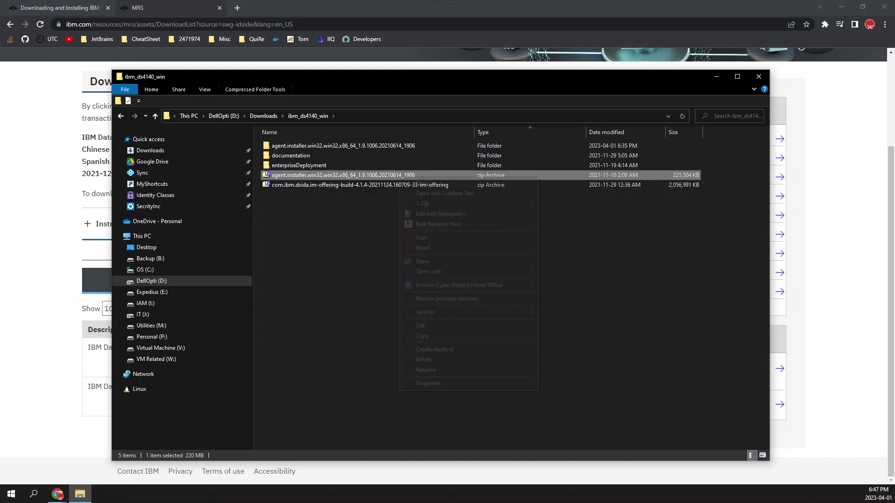
pyautogui.moveTo(443, 203)
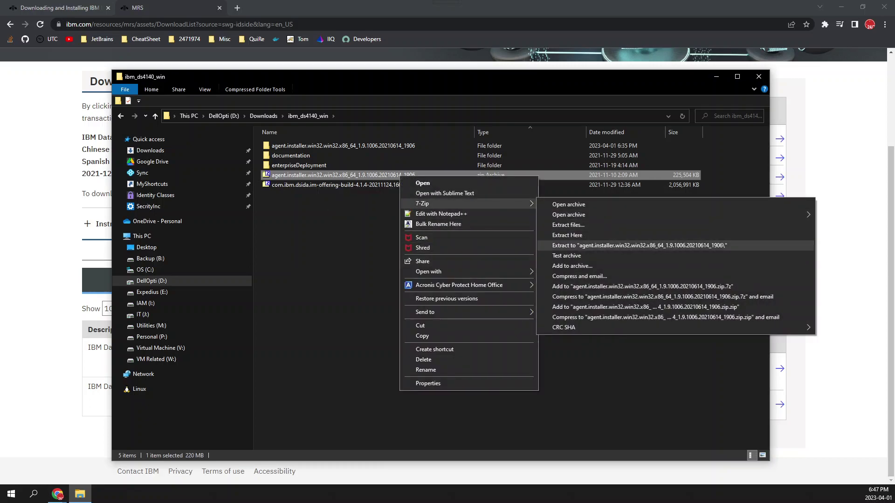
pyautogui.click(349, 243)
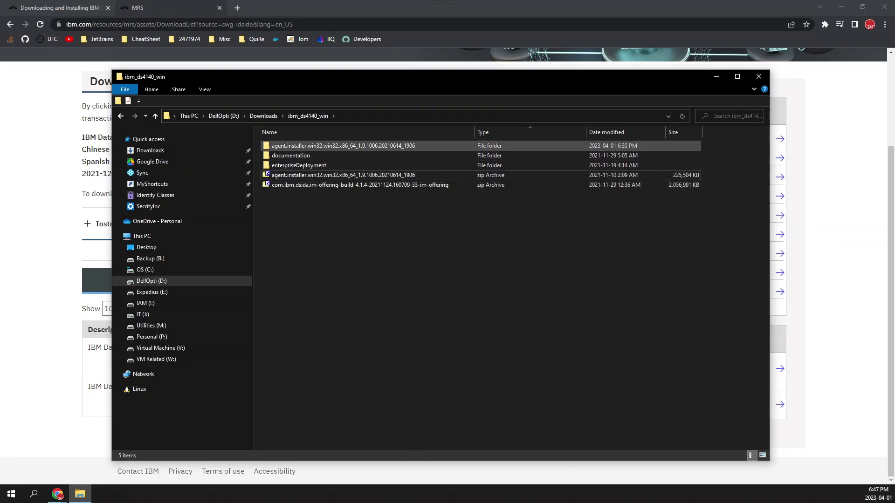
# - Open the extracted agent.installer.win32.win32.x86_64_1.9.1006.20210614_1906 folder and select the install application
pyautogui.doubleClick(343, 146)
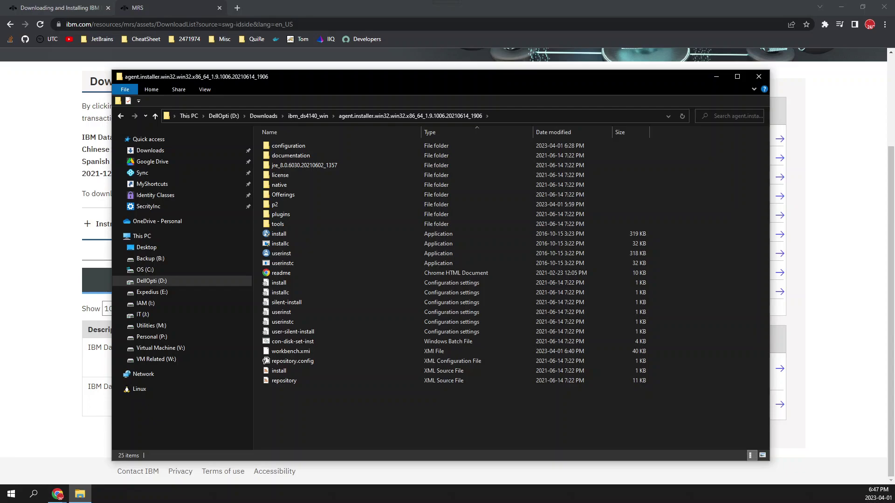
pyautogui.moveTo(504, 78); pyautogui.dragTo(581, 74)
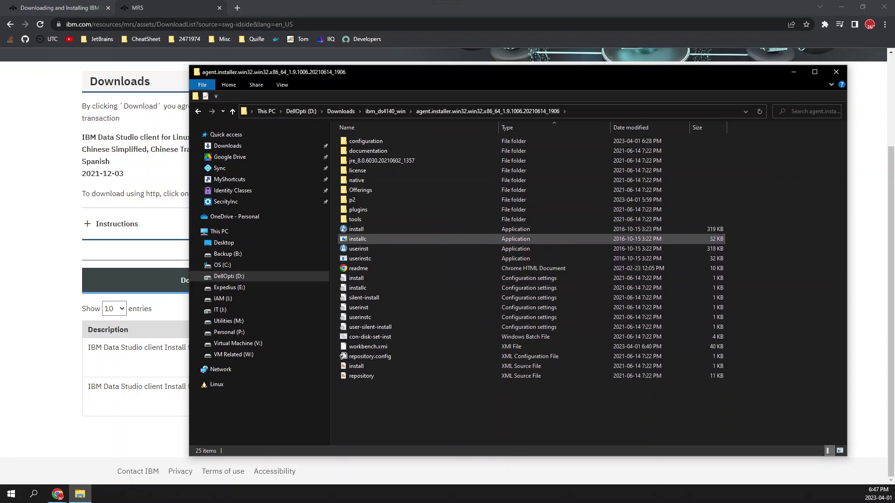
pyautogui.click(344, 229)
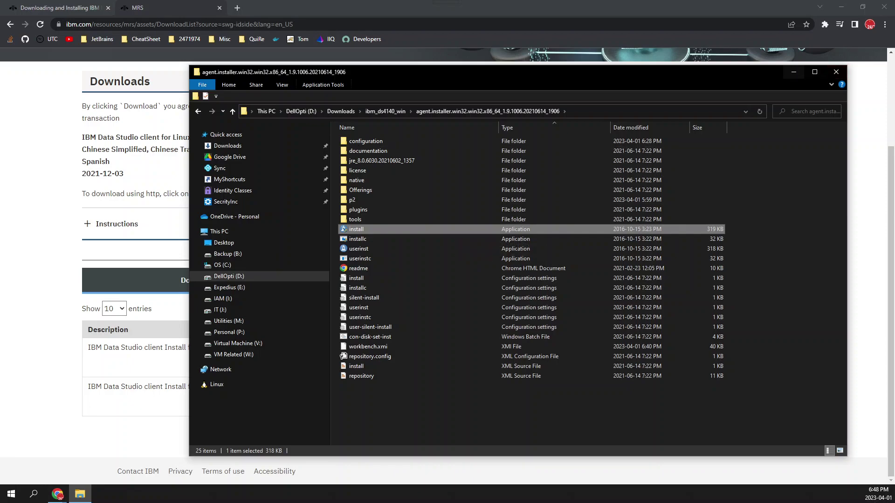
# - Minimize the installer folder window and look over the IBM Data Studio 4.1.4 guide on installing IBM Installation Manager
pyautogui.click(793, 71)
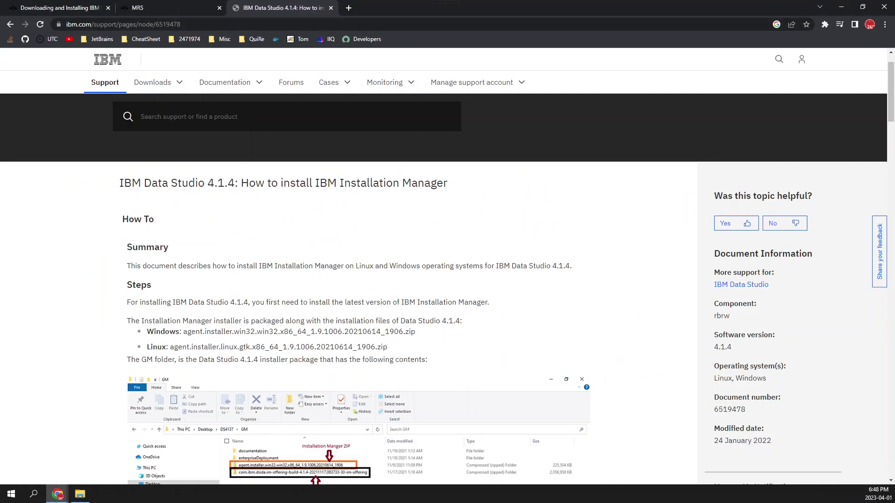
pyautogui.scroll(-4, 447, 289)
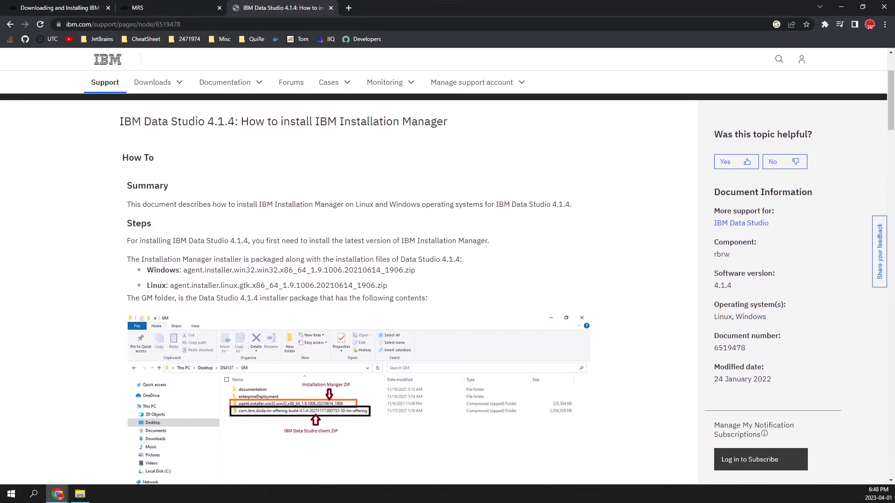
pyautogui.scroll(-2, 447, 289)
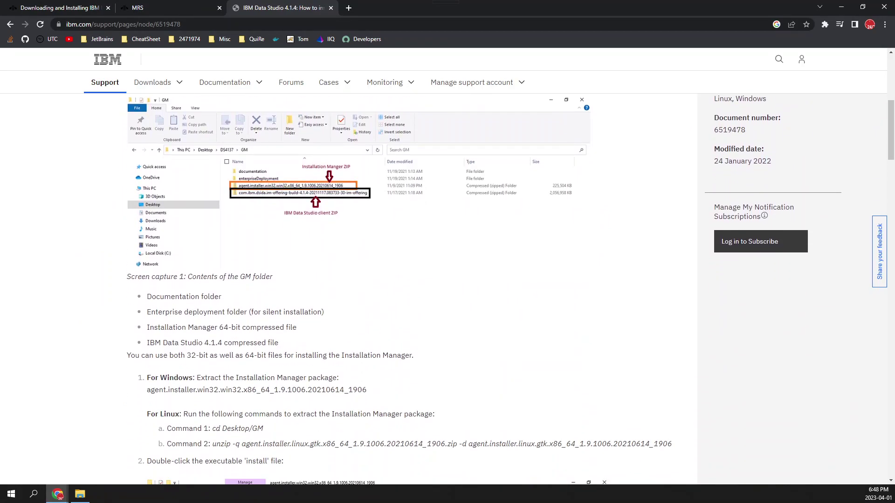
pyautogui.scroll(5, 447, 289)
pyautogui.scroll(1, 447, 289)
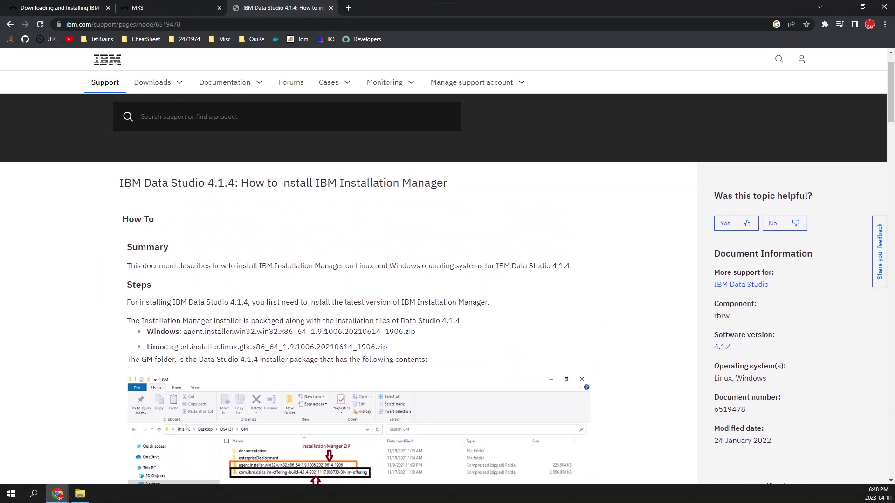
pyautogui.scroll(-1, 447, 288)
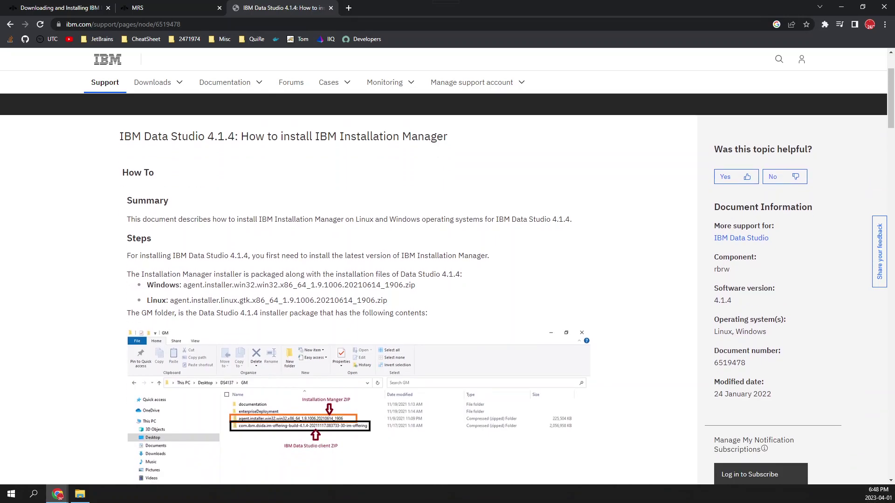
pyautogui.scroll(1, 447, 288)
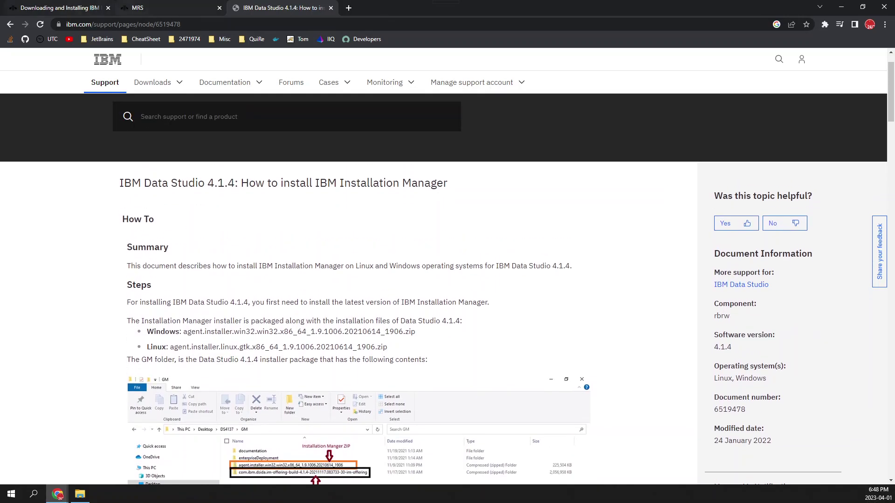
pyautogui.hotkey('ctrl', 'shift', 'Tab')
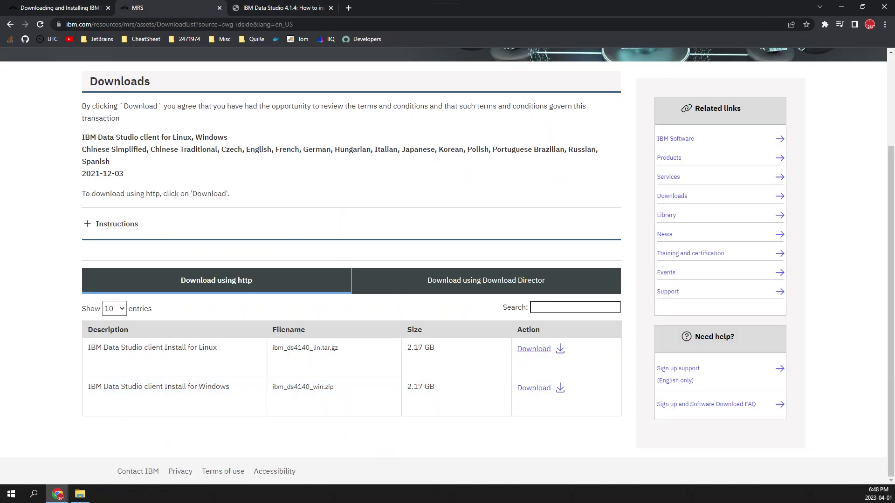
pyautogui.hotkey('ctrl', 'Tab')
pyautogui.scroll(1, 443, 280)
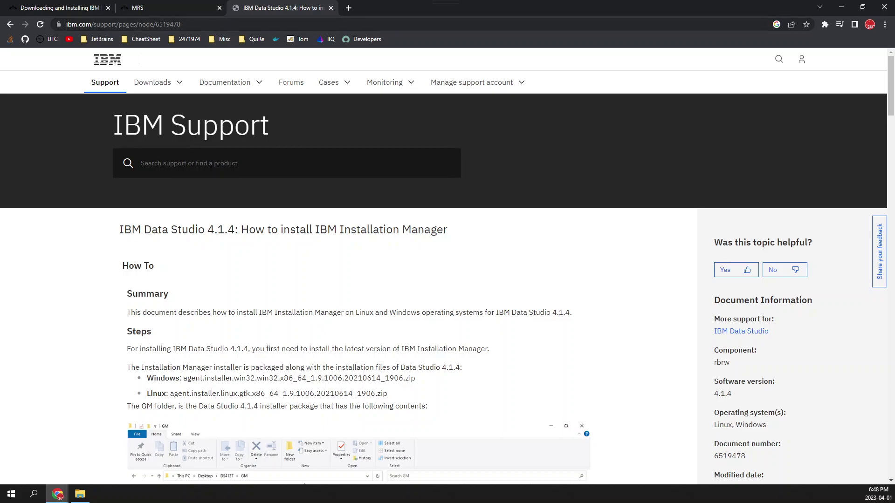
pyautogui.hotkey('ctrl', 'l')
pyautogui.press('End')
pyautogui.moveTo(217, 24); pyautogui.dragTo(65, 24)
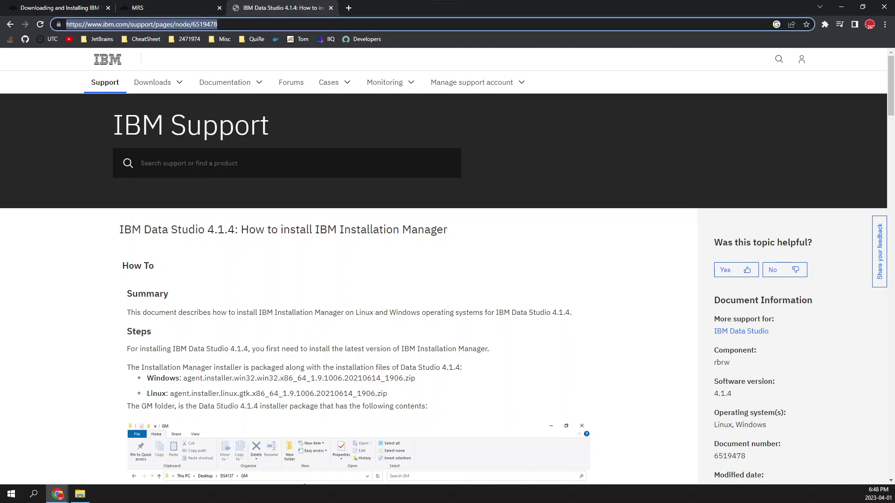
pyautogui.hotkey('ctrl', 'c')
pyautogui.click(287, 163)
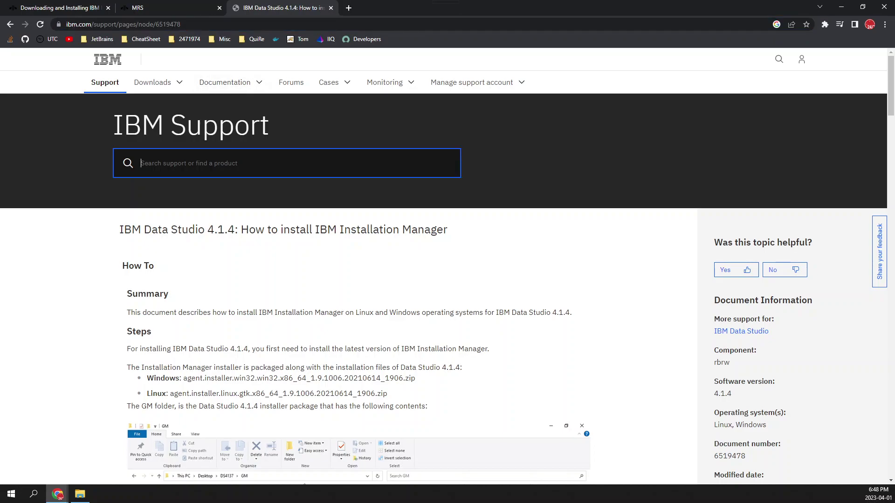
pyautogui.hotkey('ctrl', 'v')
pyautogui.press('Return')
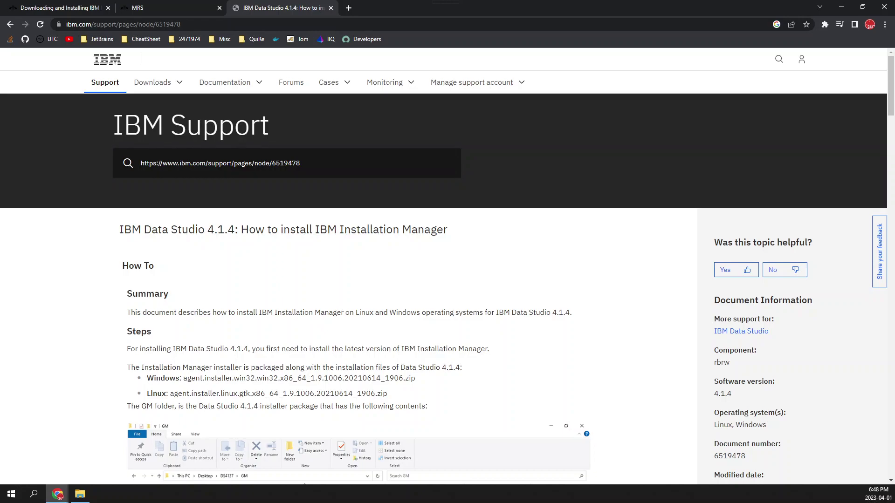
# - Magnify the guide page up to 250% to view the copied address, and finish with the page zoom at 90%
pyautogui.hotkey('ctrl', '+')
pyautogui.hotkey('ctrl', '+')
pyautogui.hotkey('ctrl', '+')
pyautogui.hotkey('ctrl', '+')
pyautogui.hotkey('ctrl', '+')
pyautogui.hotkey('ctrl', '+')
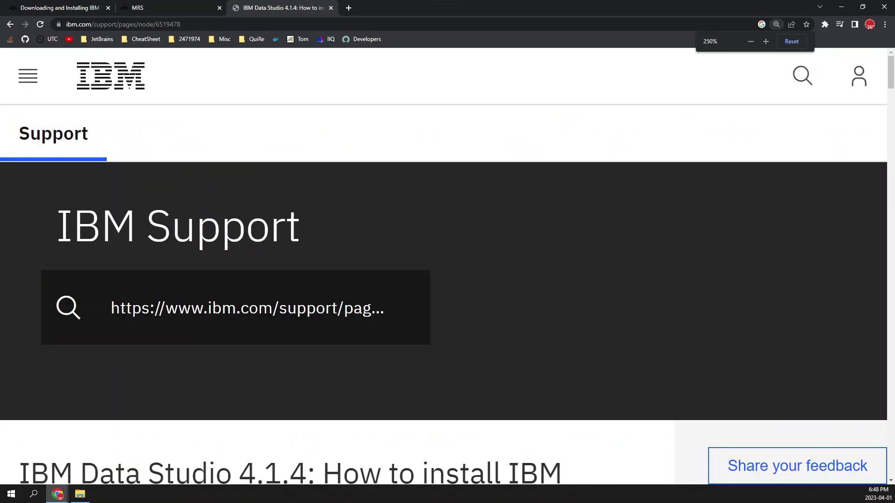
pyautogui.hotkey('ctrl', '-')
pyautogui.hotkey('ctrl', '-')
pyautogui.hotkey('ctrl', '-')
pyautogui.hotkey('ctrl', '-')
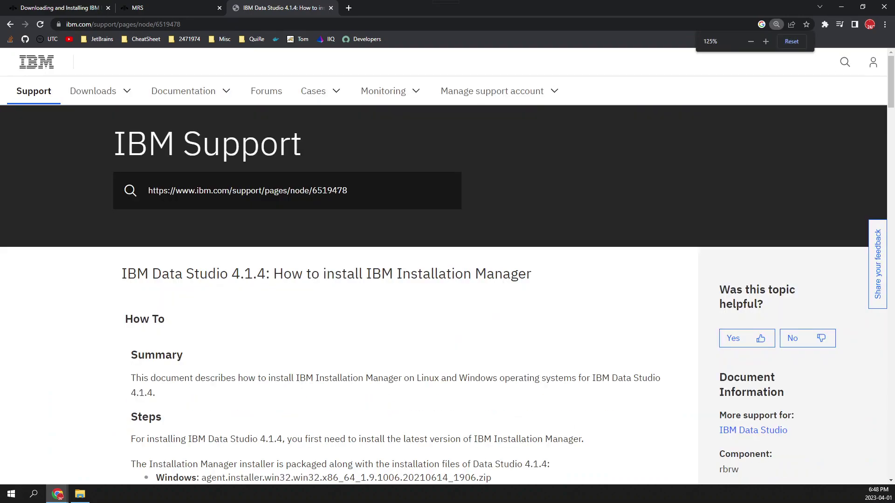
pyautogui.hotkey('ctrl', '+')
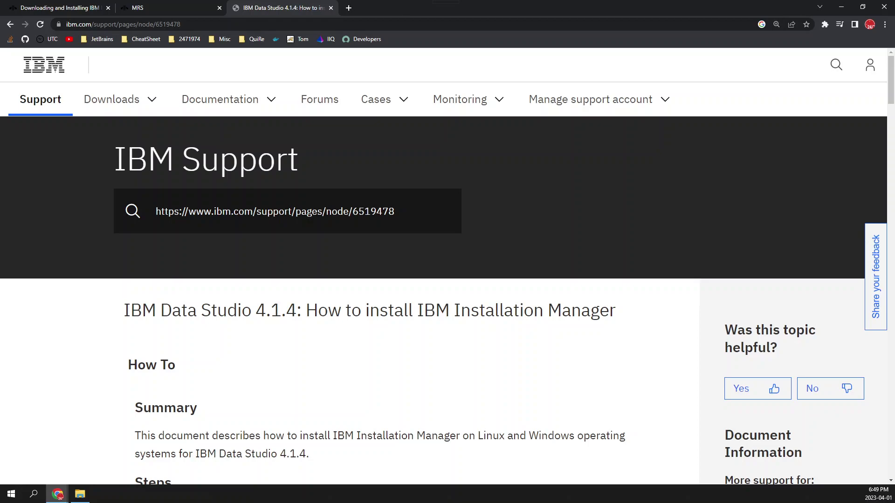
pyautogui.hotkey('ctrl', '-')
pyautogui.hotkey('ctrl', '-')
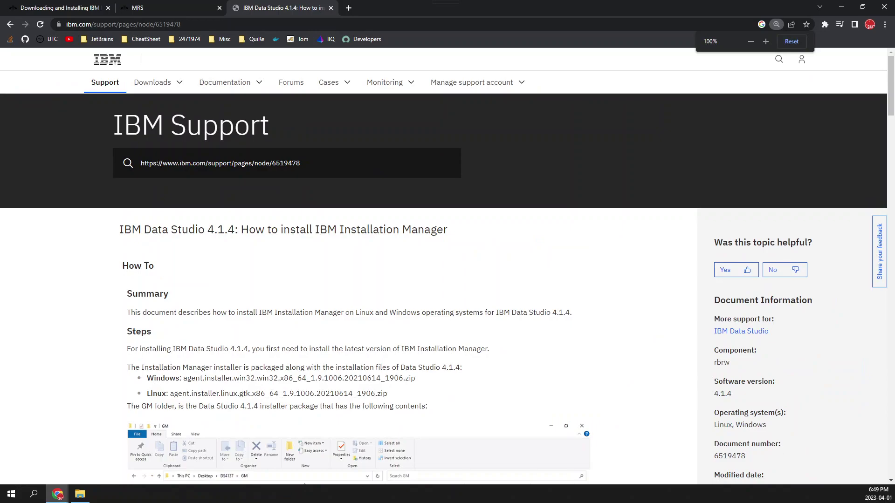
pyautogui.hotkey('ctrl', '-')
# - Read through the Installation Manager guide from the package contents to the startup screen and related information
pyautogui.scroll(-5, 447, 270)
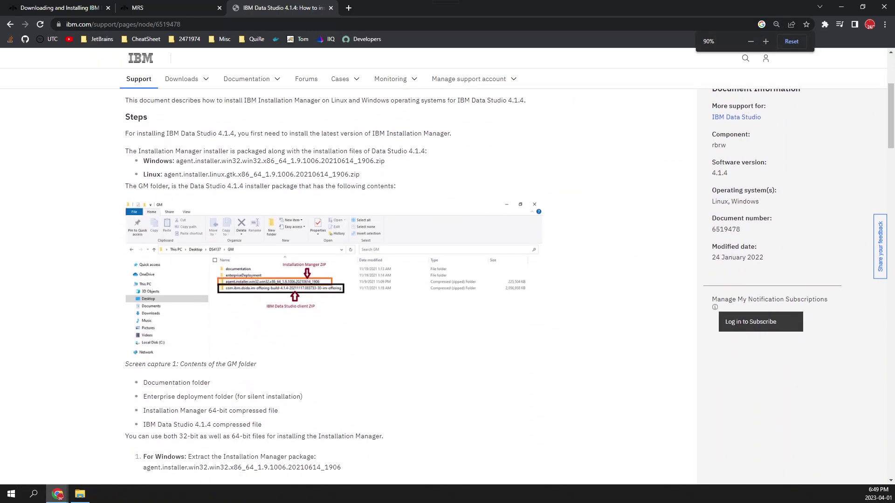
pyautogui.scroll(-4, 447, 280)
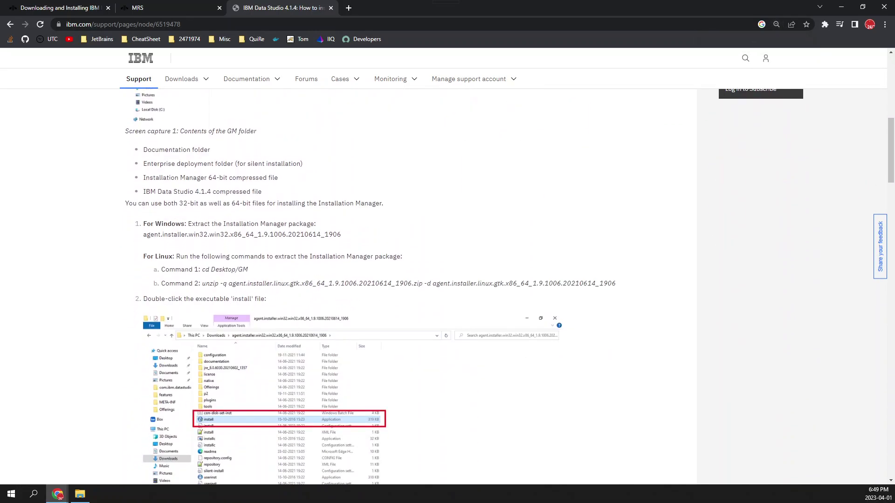
pyautogui.scroll(-5, 447, 280)
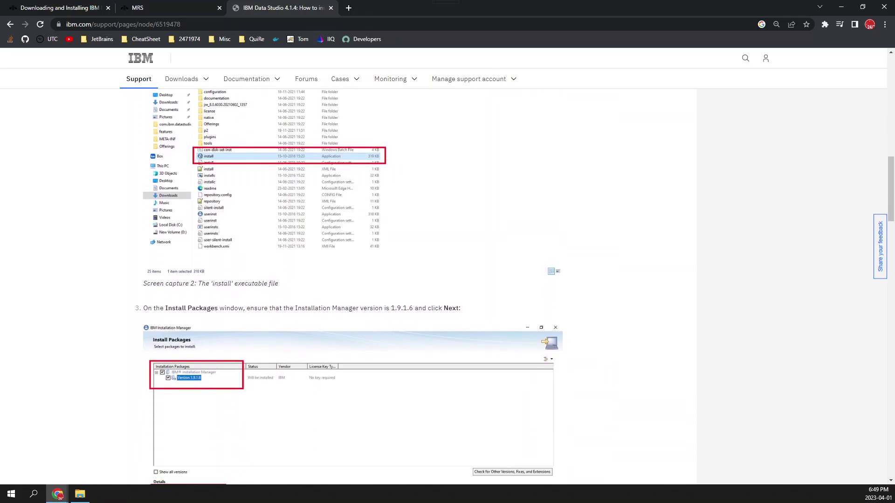
pyautogui.scroll(-3, 447, 280)
pyautogui.scroll(-6, 447, 280)
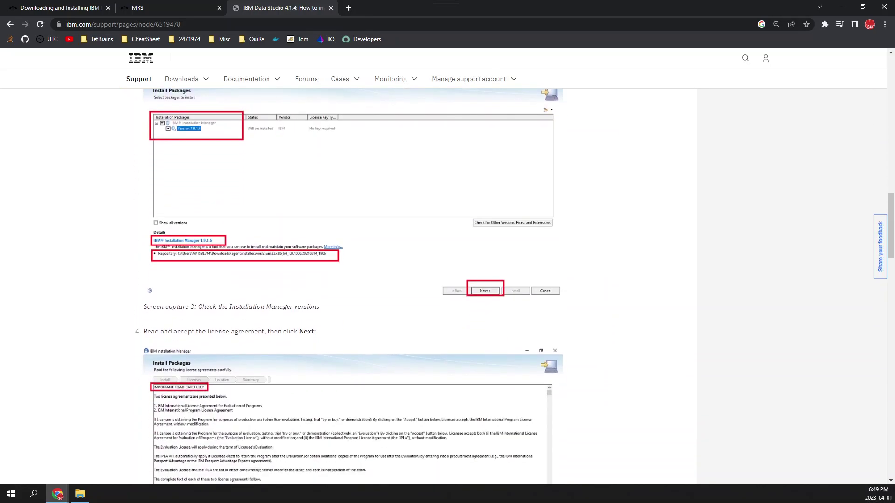
pyautogui.scroll(-9, 447, 280)
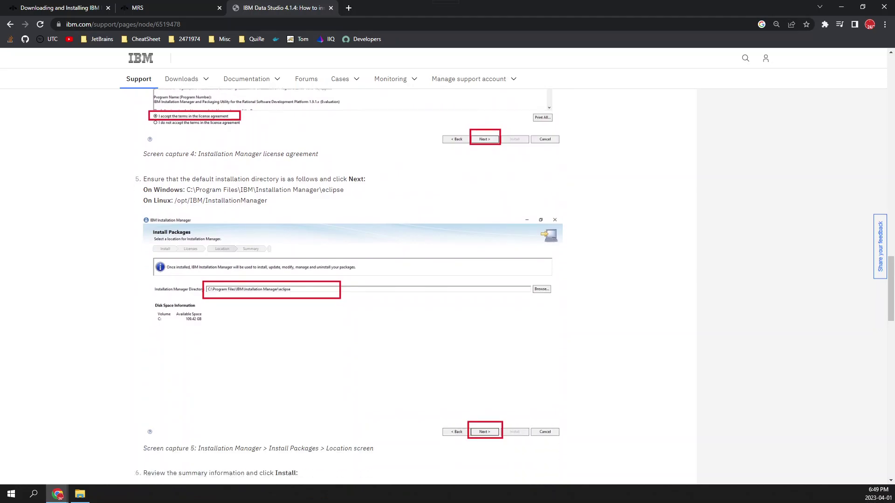
pyautogui.scroll(-13, 447, 280)
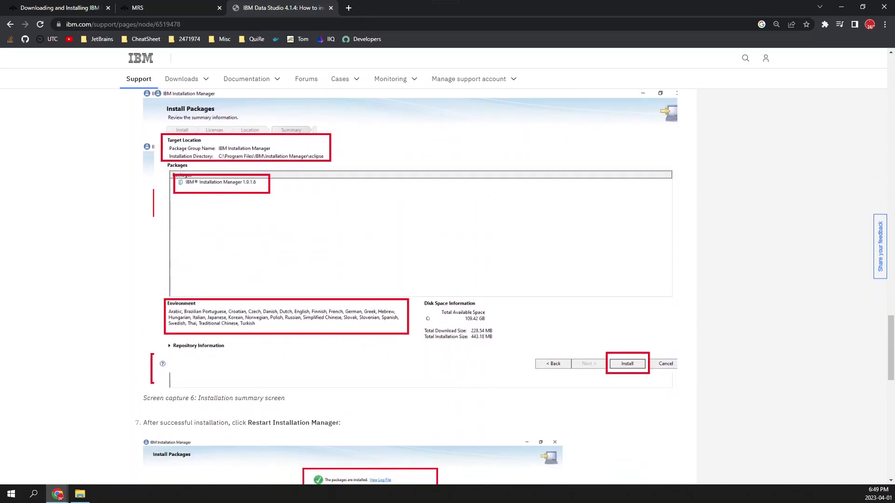
pyautogui.scroll(-7, 447, 280)
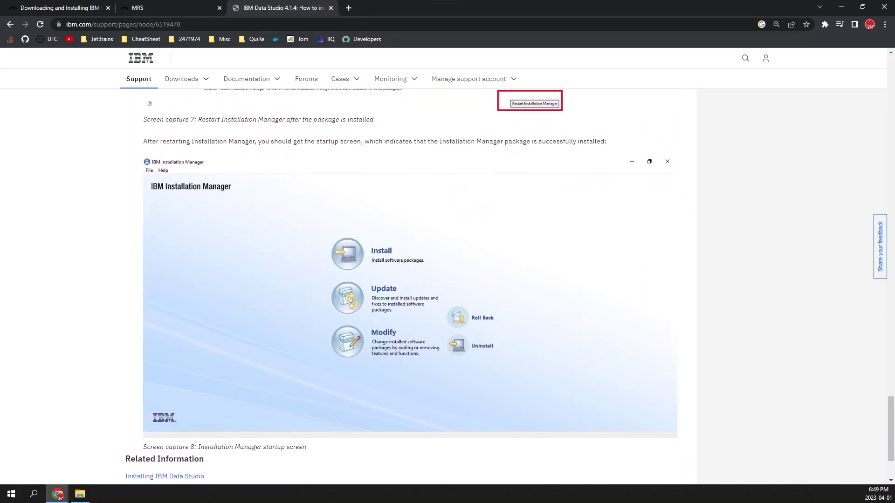
pyautogui.scroll(3, 447, 279)
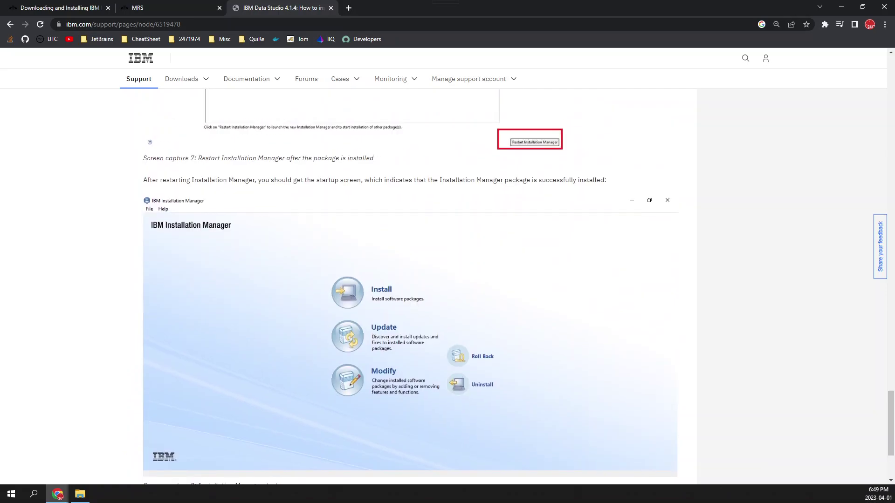
pyautogui.scroll(-1, 447, 280)
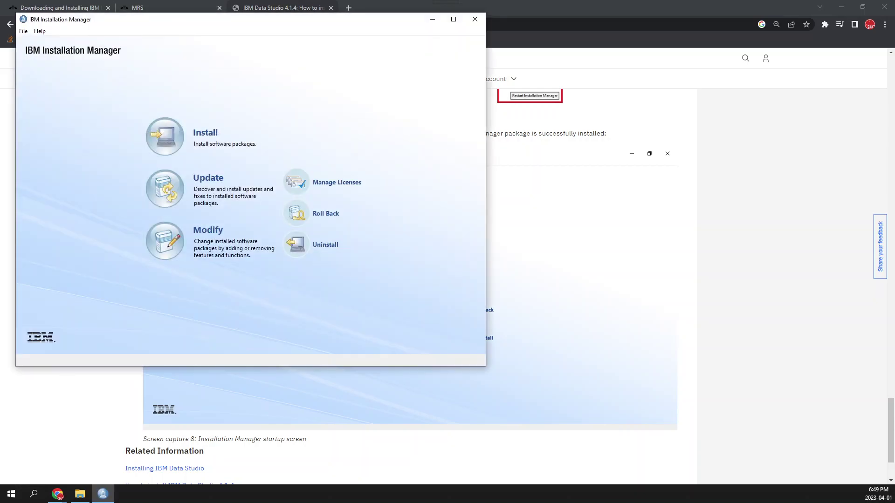
# - Move the IBM Installation Manager window toward the middle of the screen and switch back to Chrome
pyautogui.moveTo(288, 19); pyautogui.dragTo(580, 100)
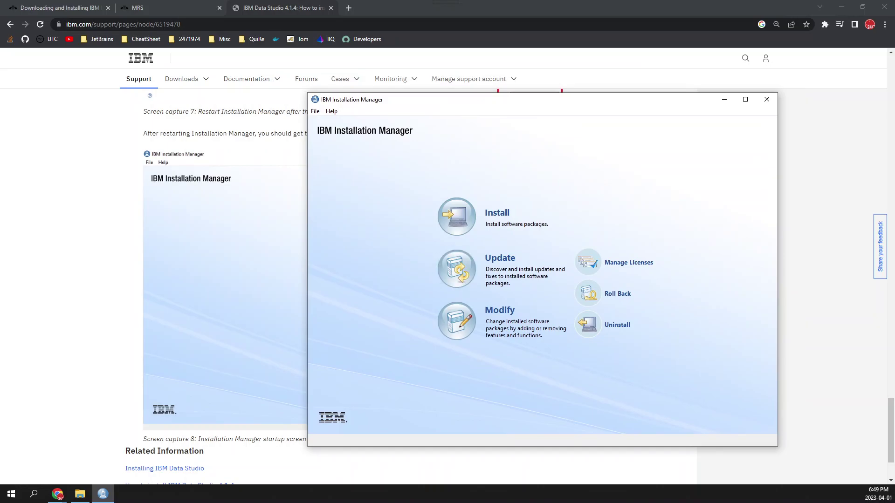
pyautogui.hotkey('alt', 'Tab')
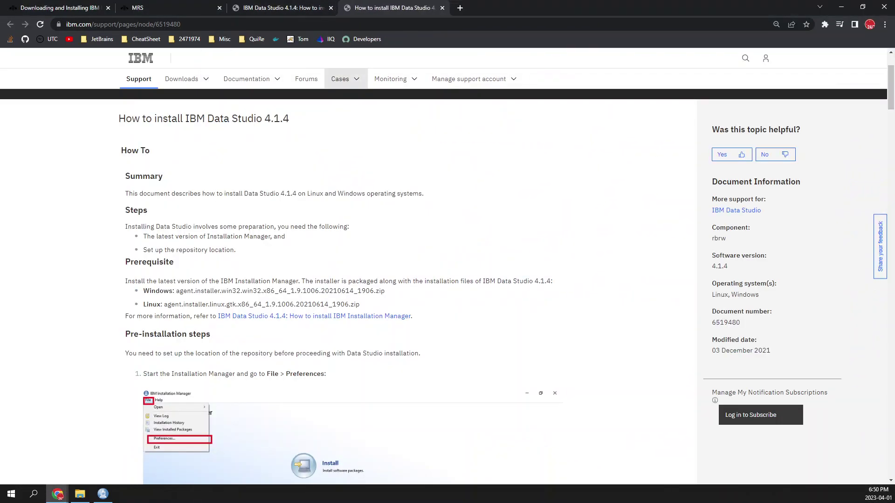
# - Compare the page addresses of the Installation Manager guide and the How to install IBM Data Studio 4.1.4 guide
pyautogui.click(123, 24)
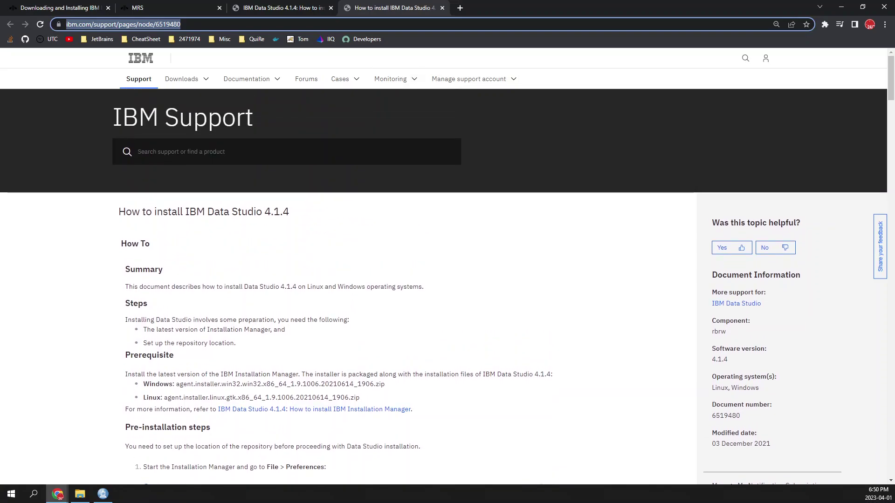
pyautogui.hotkey('ctrl', 'shift', 'Tab')
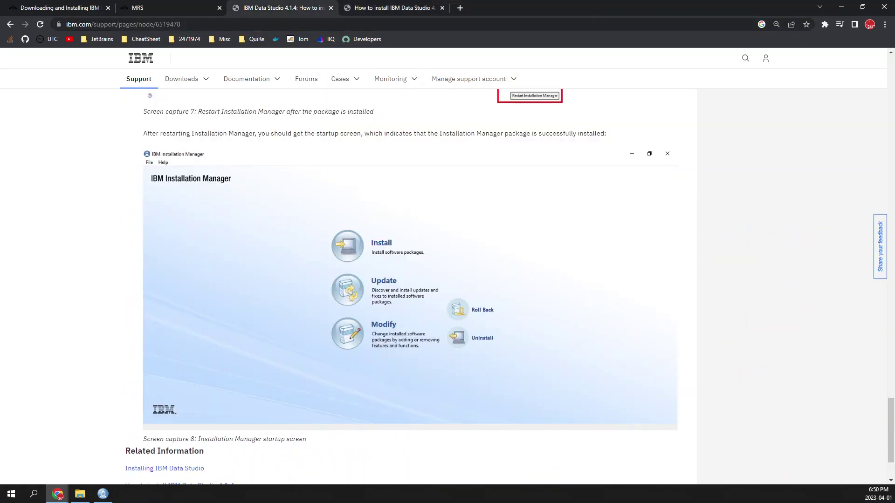
pyautogui.hotkey('ctrl', 'l')
pyautogui.click(216, 24)
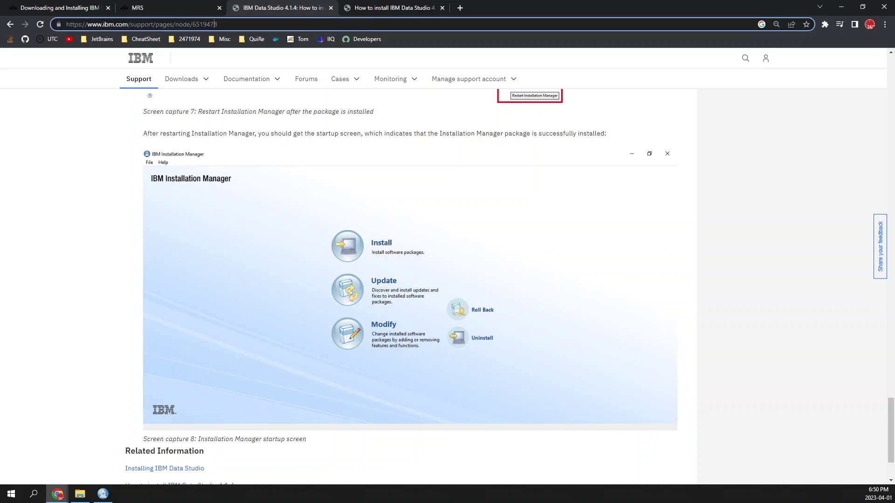
pyautogui.moveTo(193, 23); pyautogui.dragTo(217, 24)
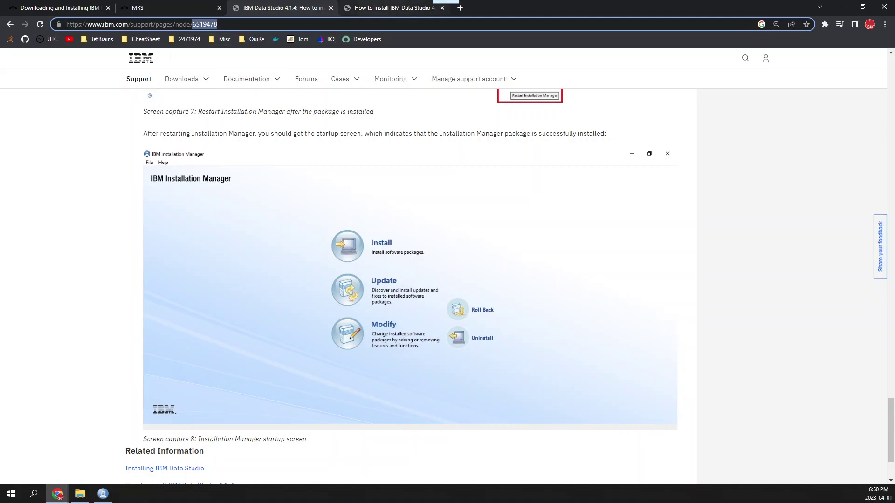
pyautogui.hotkey('ctrl', 'Tab')
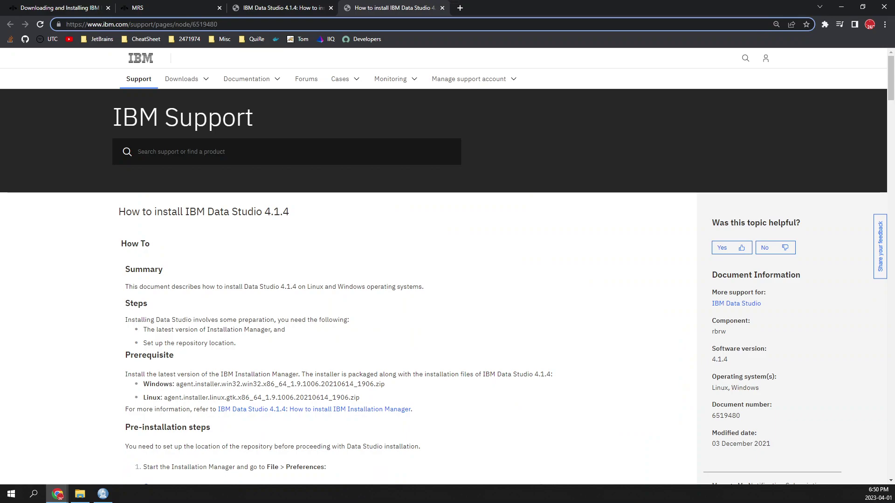
pyautogui.hotkey('ctrl', 'shift', 'Tab')
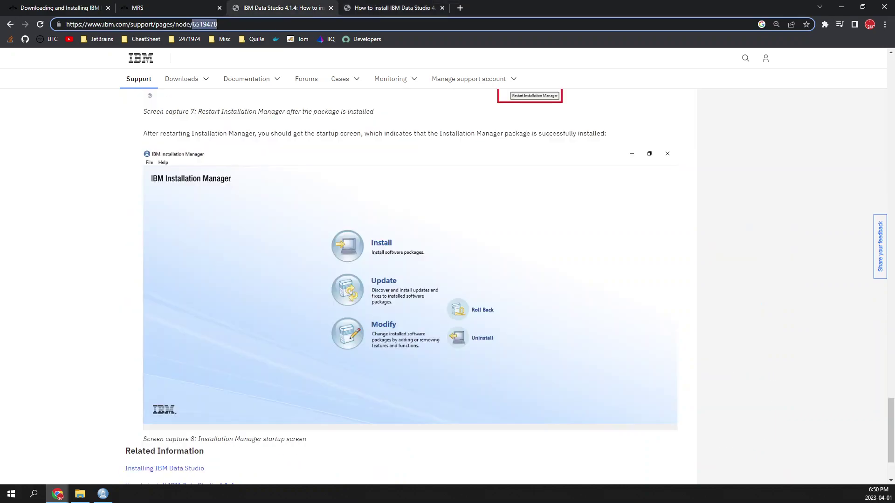
pyautogui.hotkey('ctrl', 'Tab')
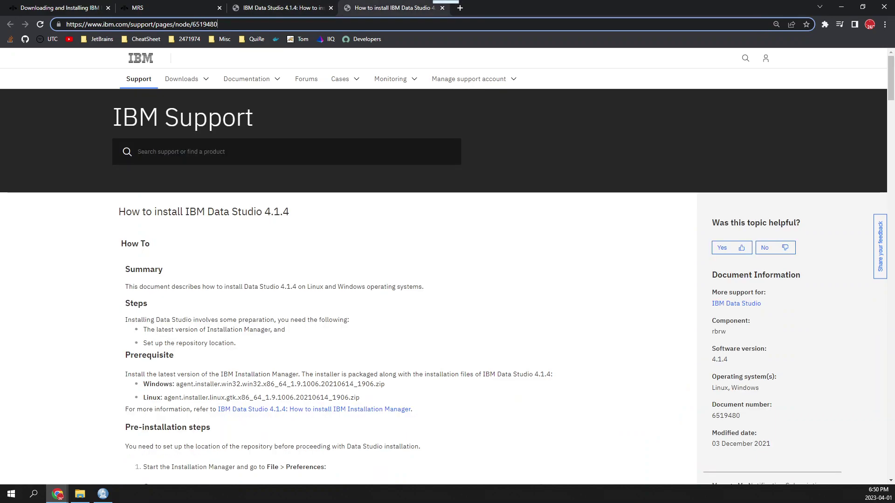
# - Look at the pre-installation steps in the Data Studio 4.1.4 guide and switch to IBM Installation Manager
pyautogui.scroll(-7, 447, 287)
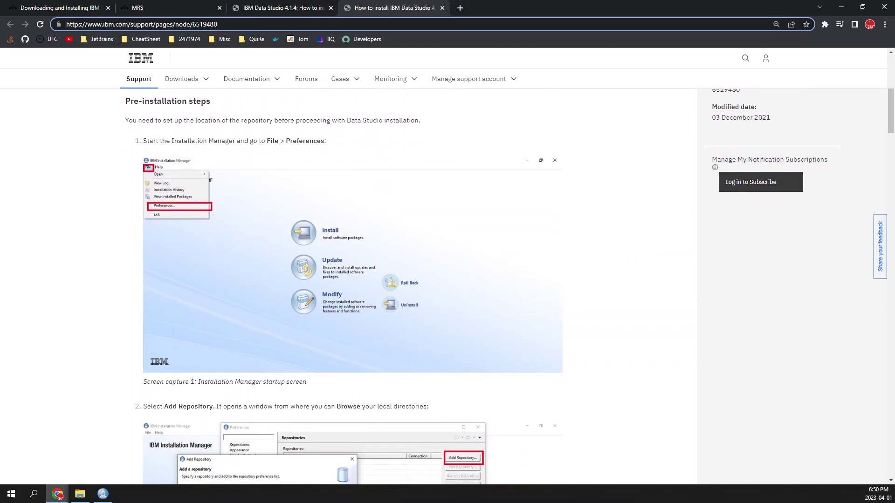
pyautogui.hotkey('alt', 'Tab')
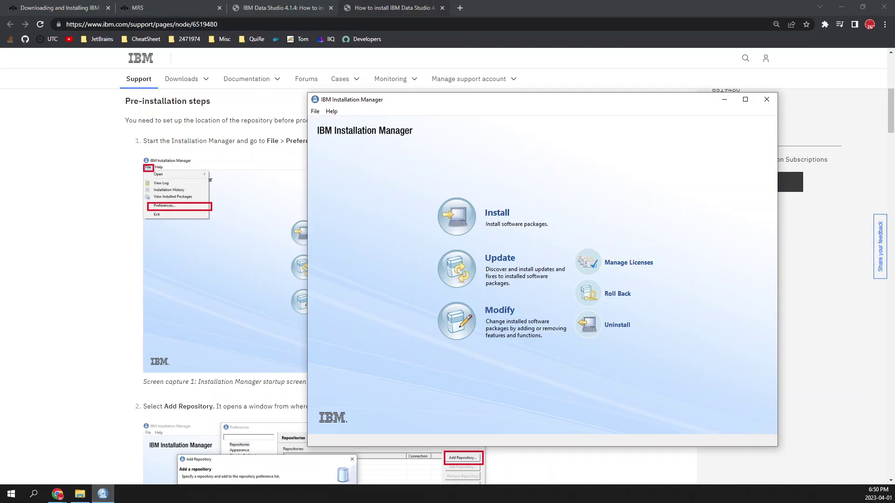
# - Move the IBM Installation Manager window clear of the guide's screenshots and open its Preferences
pyautogui.moveTo(444, 102); pyautogui.dragTo(535, 100)
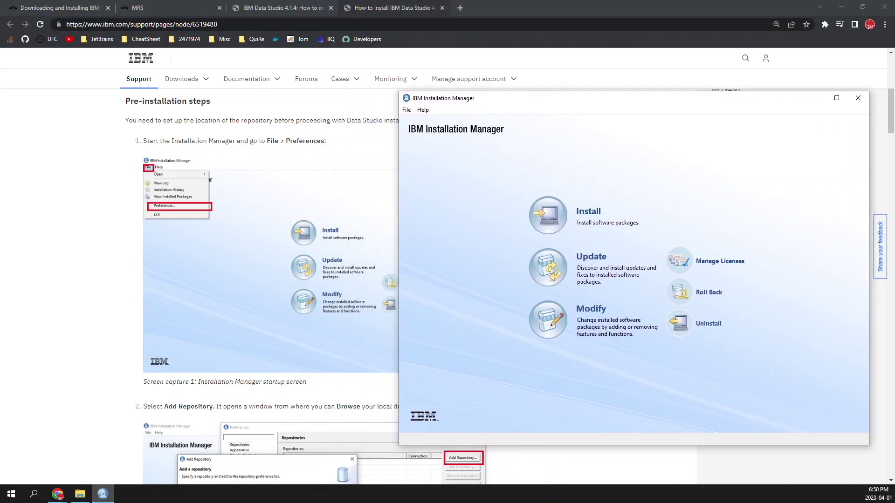
pyautogui.hotkey('alt', 'f')
pyautogui.press('Right')
pyautogui.press('Left')
pyautogui.press('Up')
pyautogui.press('Up')
pyautogui.press('Return')
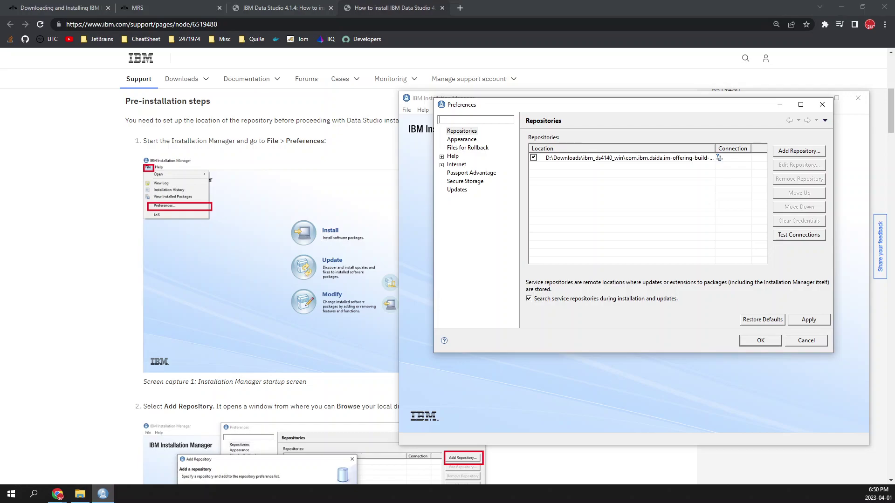
# - Look up the Data Studio offering zip in the ibm_ds4140_win folder in File Explorer, and minimize File Explorer
pyautogui.click(80, 494)
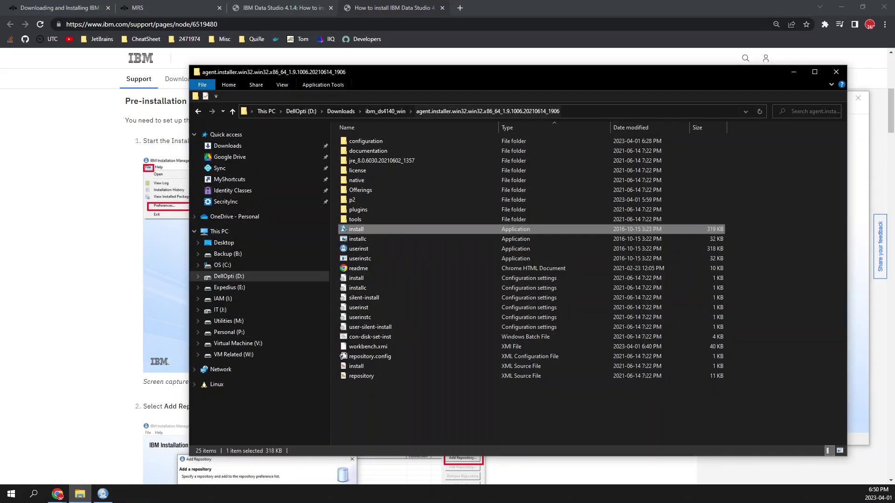
pyautogui.click(385, 111)
pyautogui.click(437, 180)
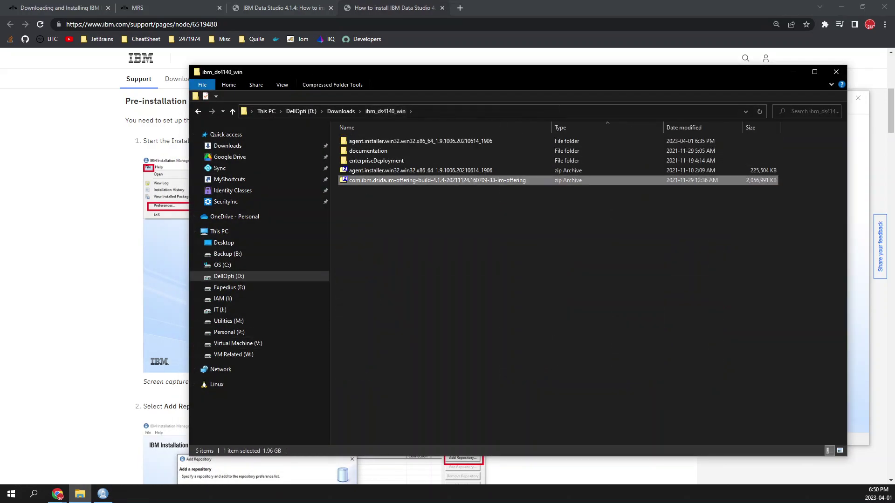
pyautogui.click(794, 72)
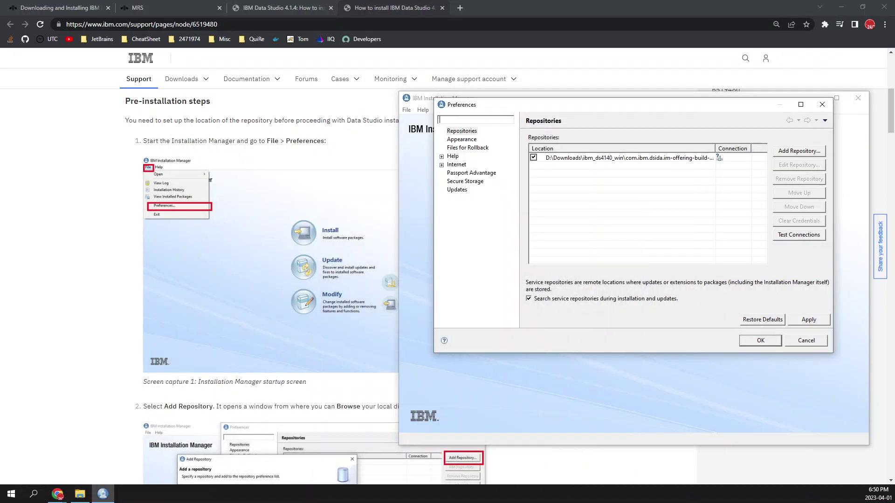
# - Try to add the com.ibm.dsida.im-offering-build-4.1.4 zip from Downloads\ibm_ds4140_win as a repository, and cancel the addition
pyautogui.click(798, 150)
pyautogui.click(345, 150)
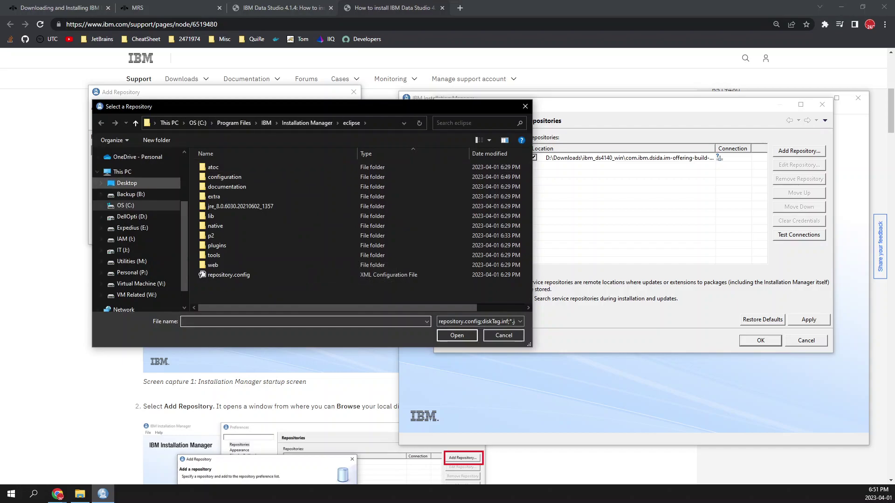
pyautogui.scroll(3, 135, 205)
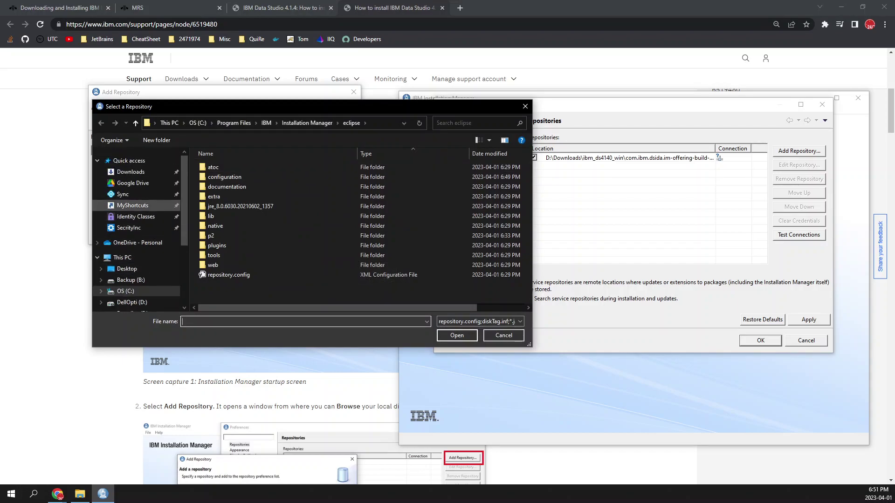
pyautogui.click(131, 171)
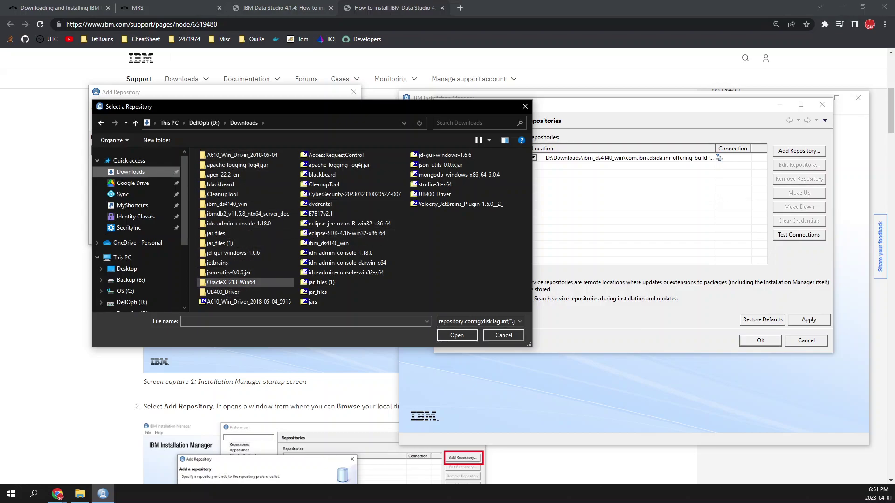
pyautogui.doubleClick(227, 204)
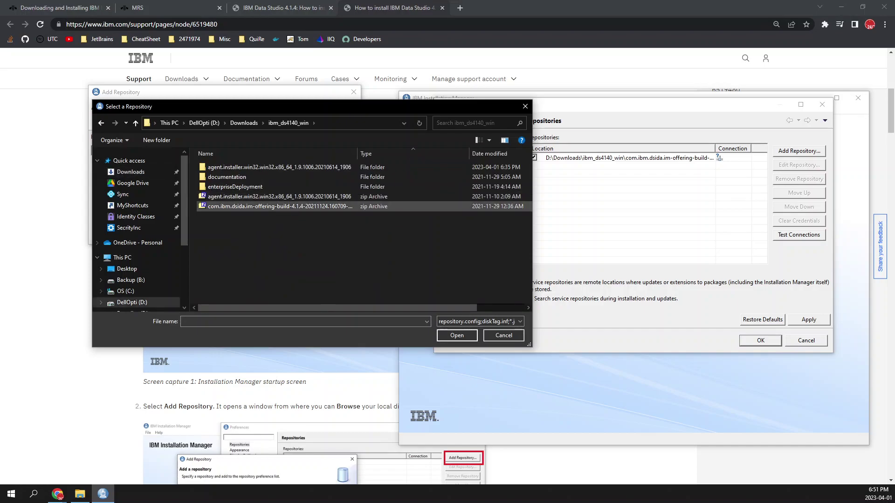
pyautogui.click(279, 206)
pyautogui.click(456, 335)
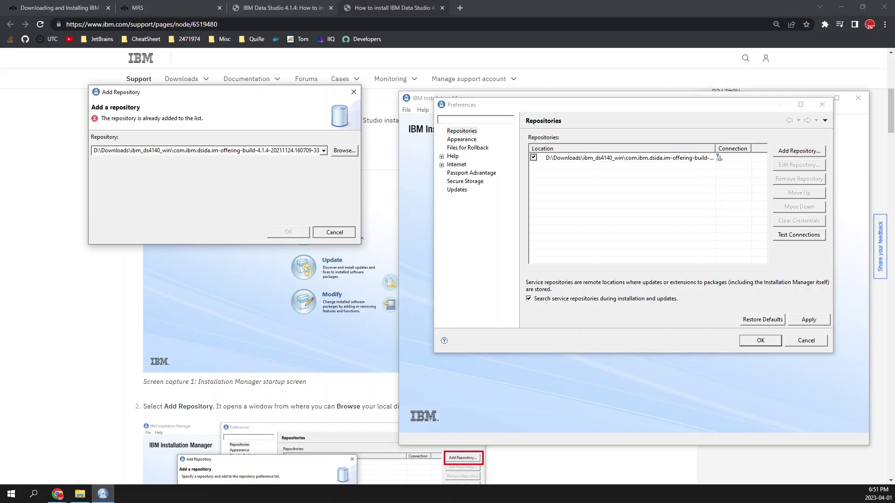
pyautogui.press('Escape')
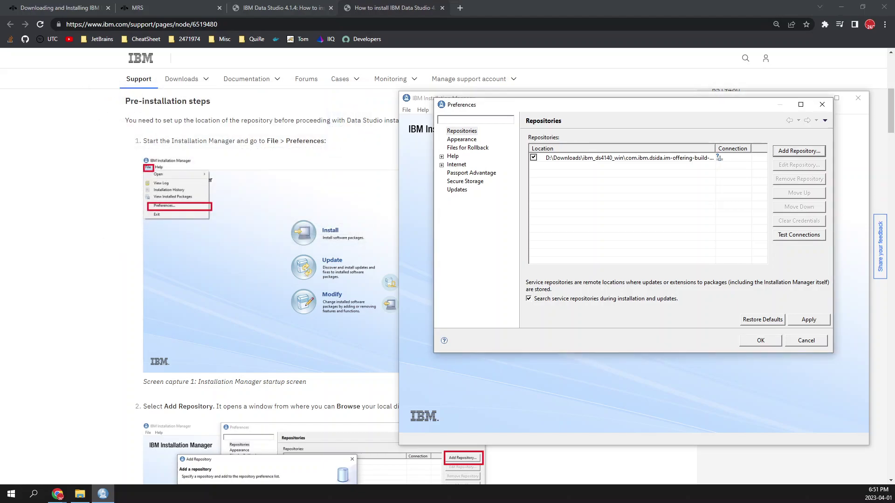
# - Read the guide's remaining repository setup steps in Chrome and compare them with the Repositories preferences in Installation Manager
pyautogui.hotkey('alt', 'Tab')
pyautogui.scroll(-5, 349, 279)
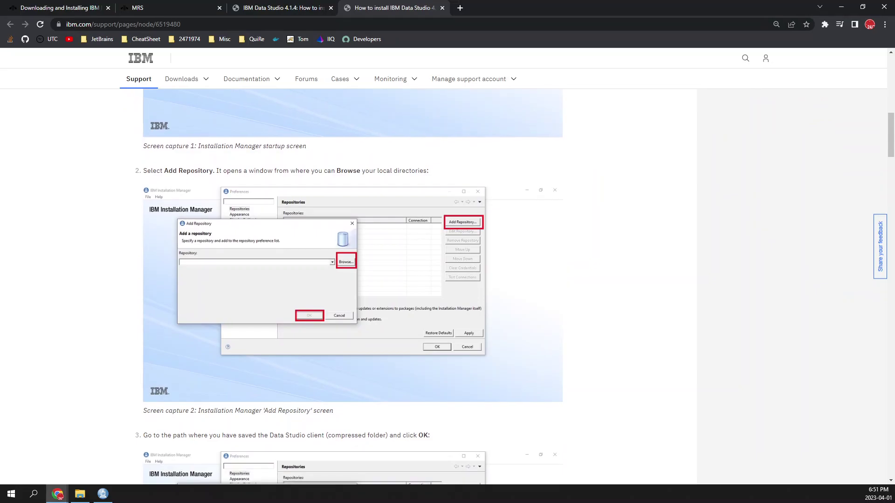
pyautogui.scroll(-9, 350, 279)
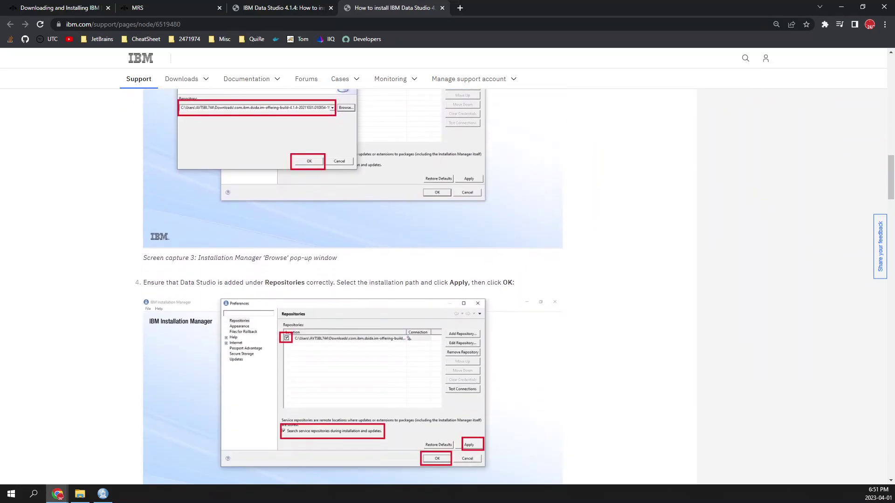
pyautogui.scroll(-2, 349, 279)
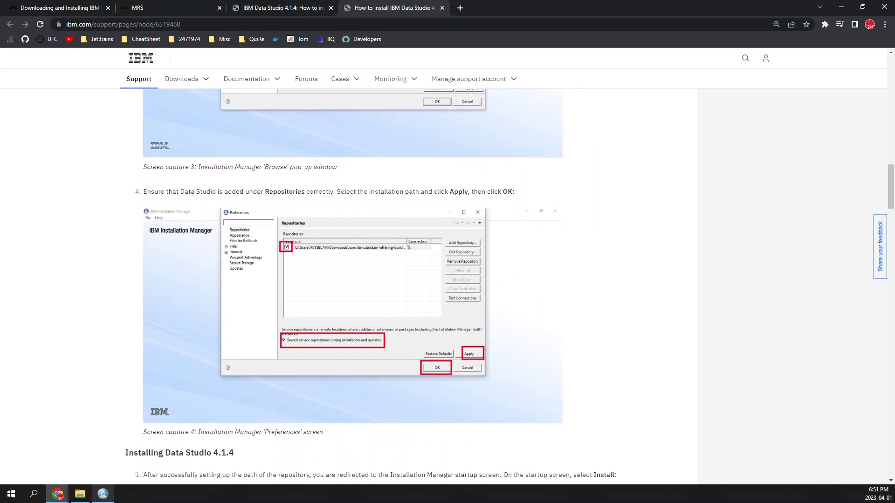
pyautogui.hotkey('alt', 'Tab')
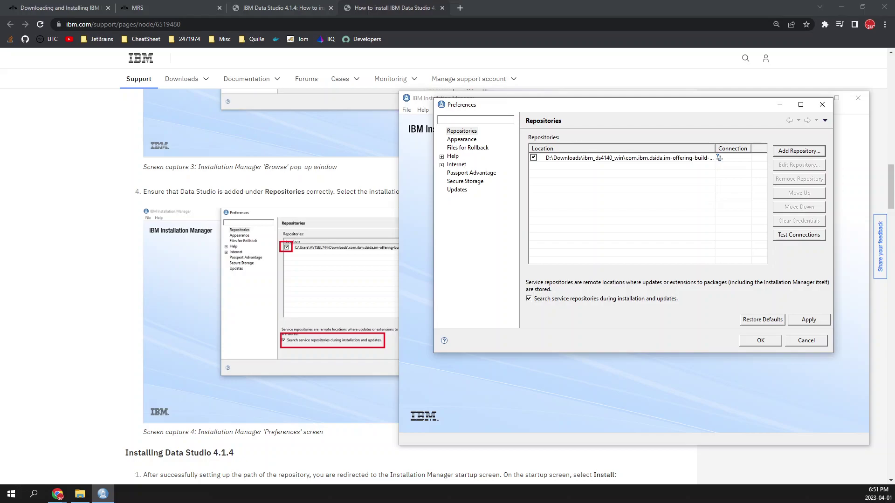
# - Read the guide's first steps for installing Data Studio 4.1.4, and close the Installation Manager preferences without saving
pyautogui.hotkey('alt', 'Tab')
pyautogui.scroll(-7, 348, 286)
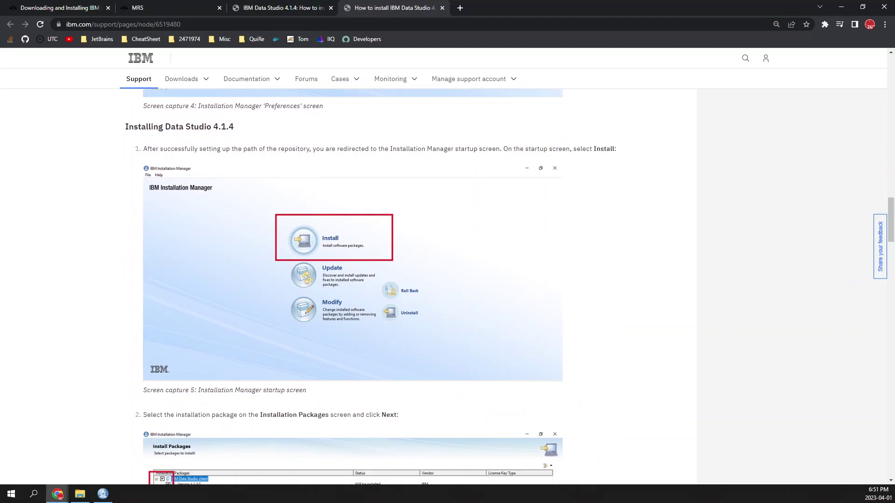
pyautogui.scroll(-2, 348, 286)
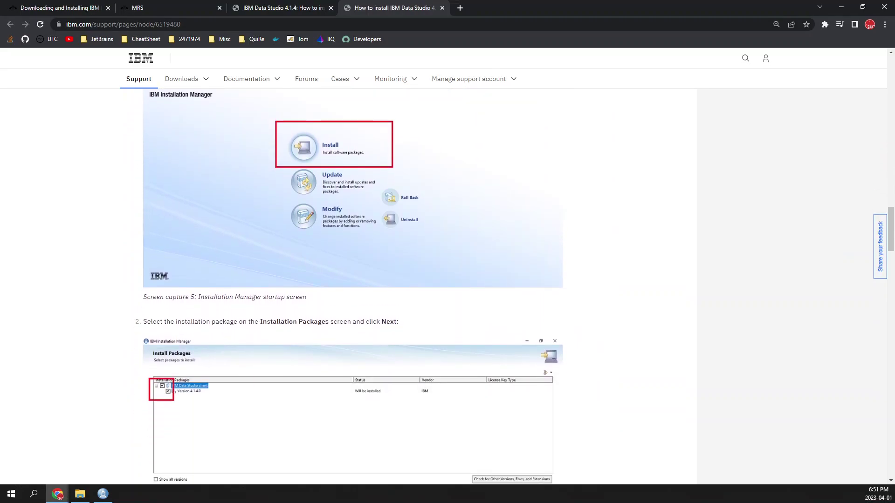
pyautogui.hotkey('alt', 'Tab')
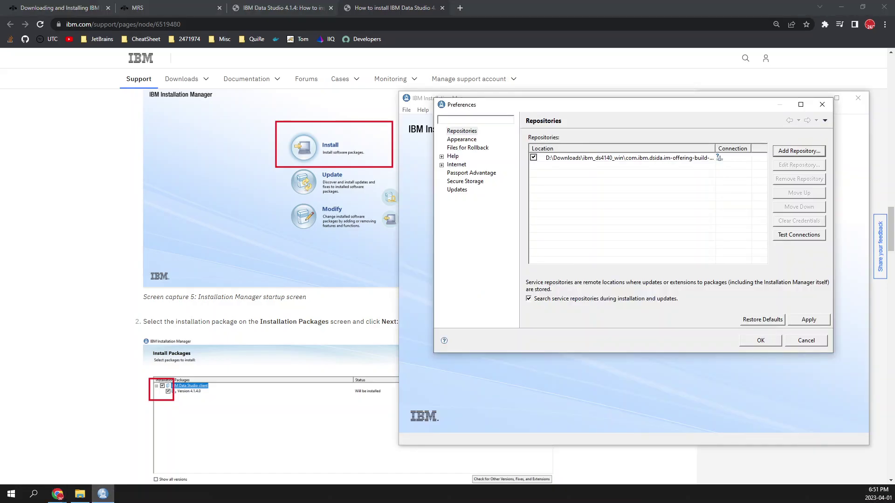
pyautogui.press('Escape')
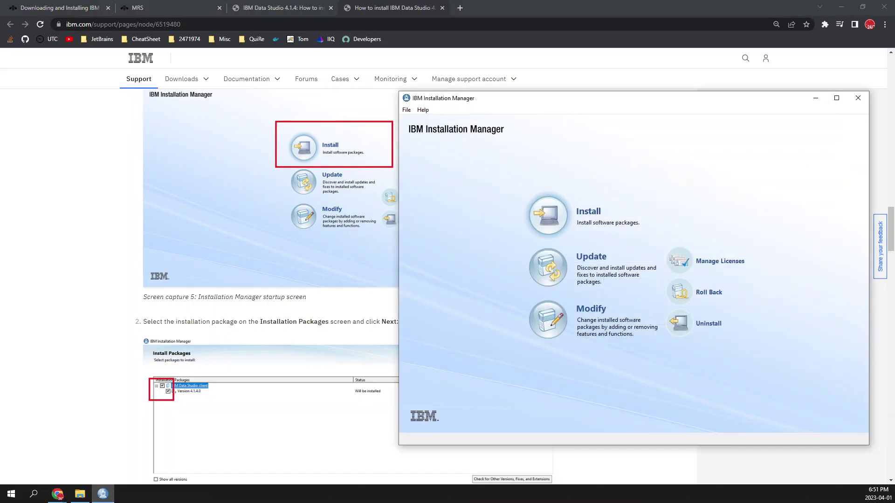
# - Start a package installation and try to select the IBM Data Studio client package, cancelling the selection
pyautogui.click(548, 215)
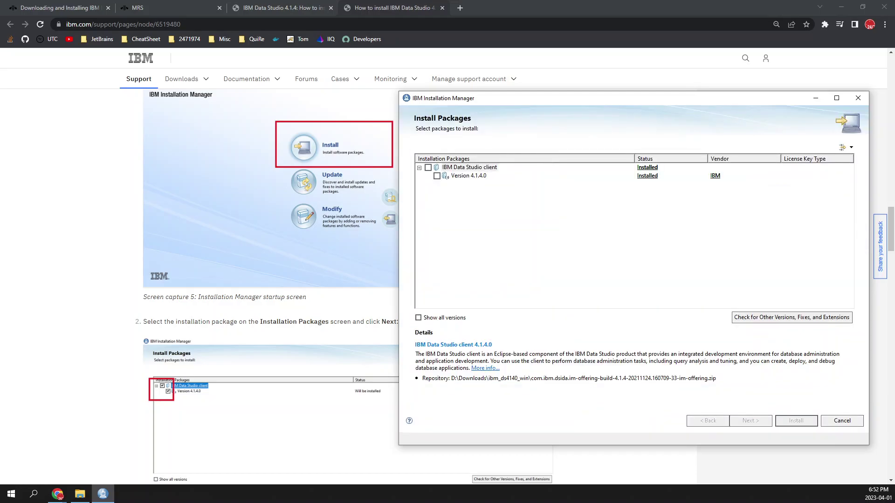
pyautogui.click(428, 167)
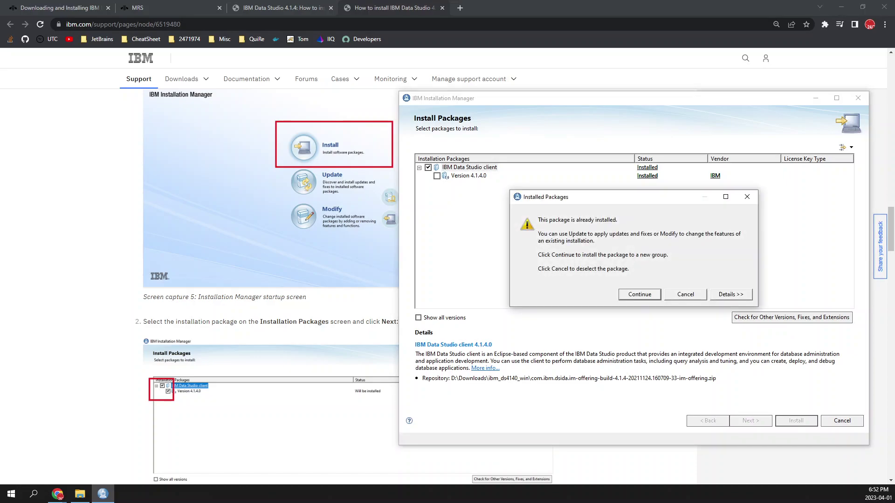
pyautogui.press('Tab')
pyautogui.press('Return')
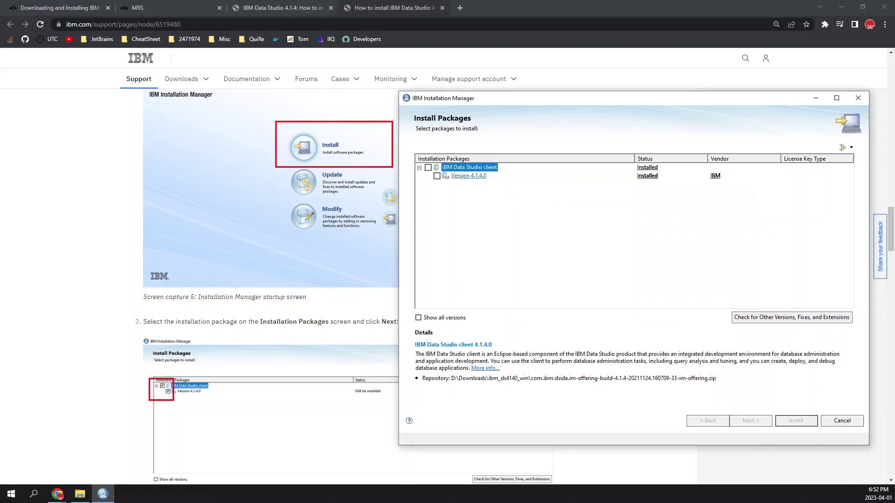
# - Switch to Chrome and read the rest of the Data Studio 4.1.4 guide, from package selection to the final installation screen and related information
pyautogui.hotkey('alt', 'Tab')
pyautogui.scroll(-4, 519, 287)
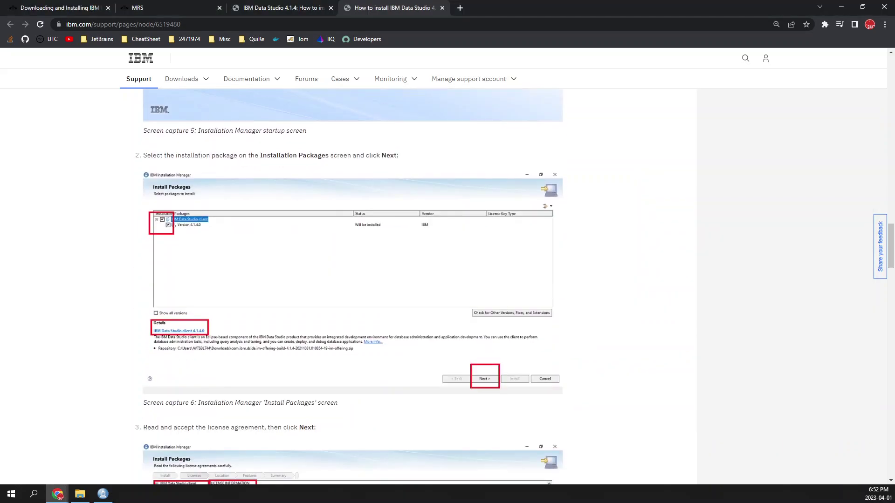
pyautogui.scroll(-2, 352, 286)
pyautogui.scroll(7, 353, 286)
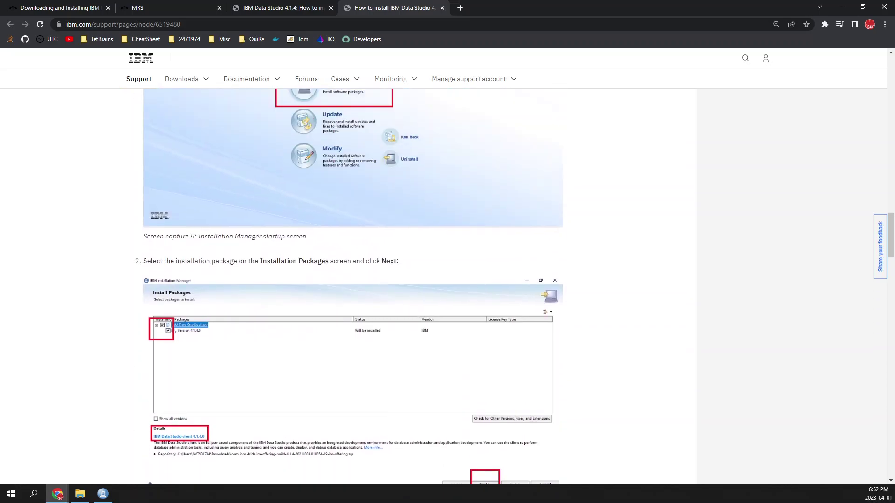
pyautogui.scroll(-5, 353, 286)
pyautogui.scroll(-7, 353, 287)
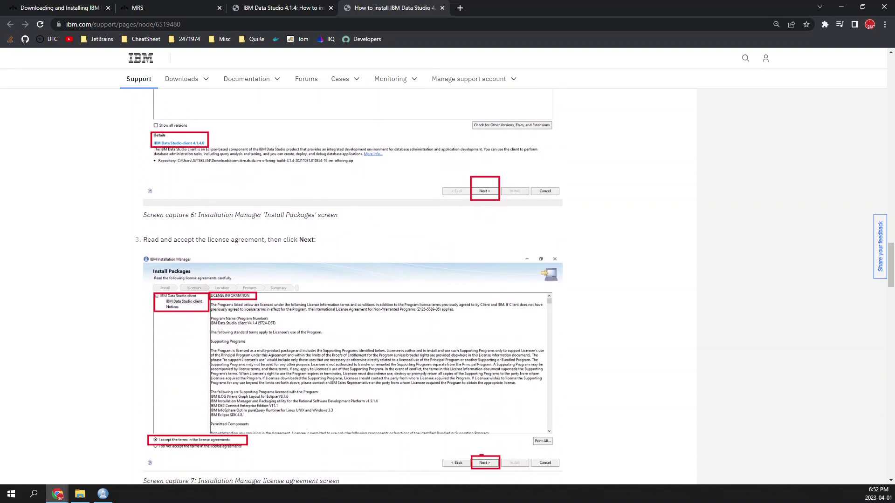
pyautogui.scroll(-8, 352, 286)
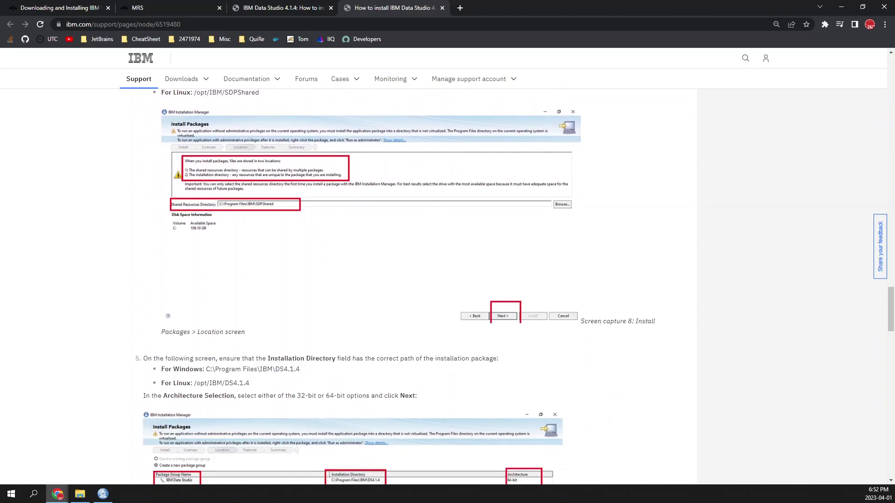
pyautogui.scroll(-6, 353, 286)
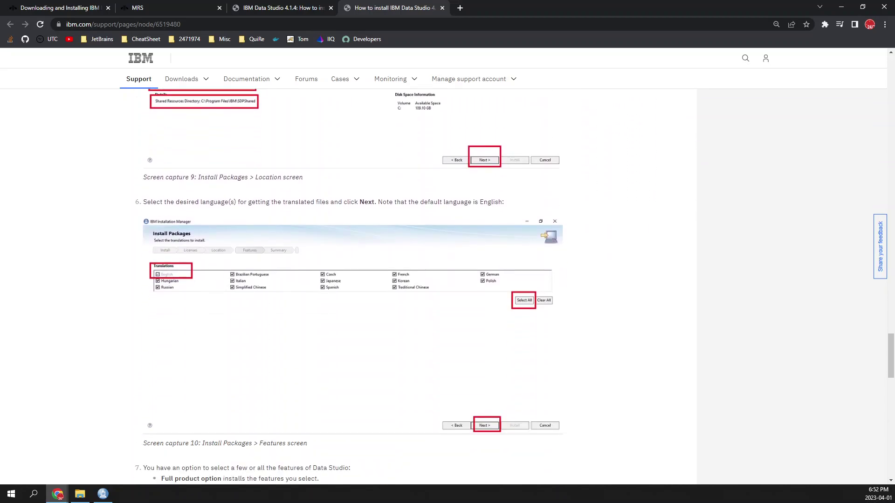
pyautogui.scroll(-6, 353, 286)
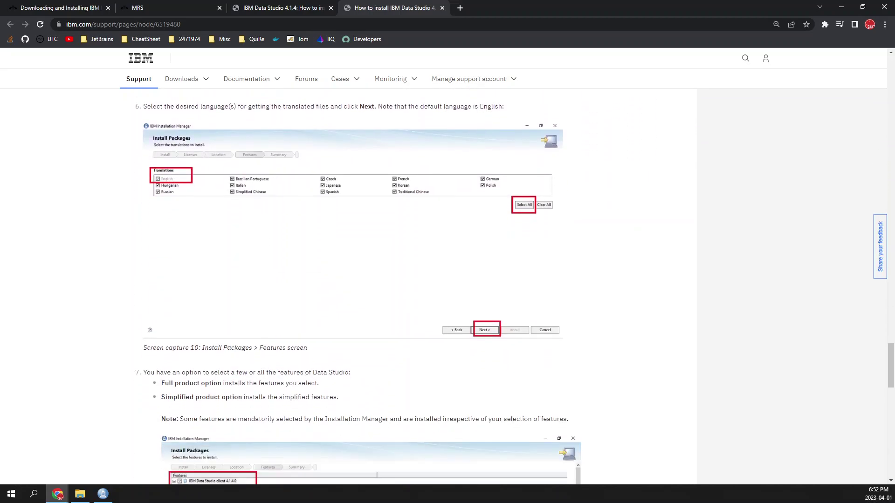
pyautogui.scroll(-12, 353, 286)
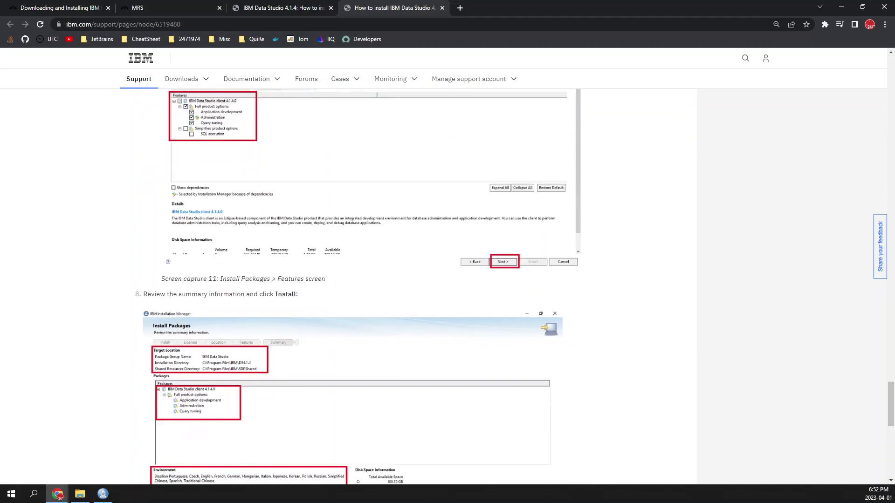
pyautogui.scroll(-3, 352, 286)
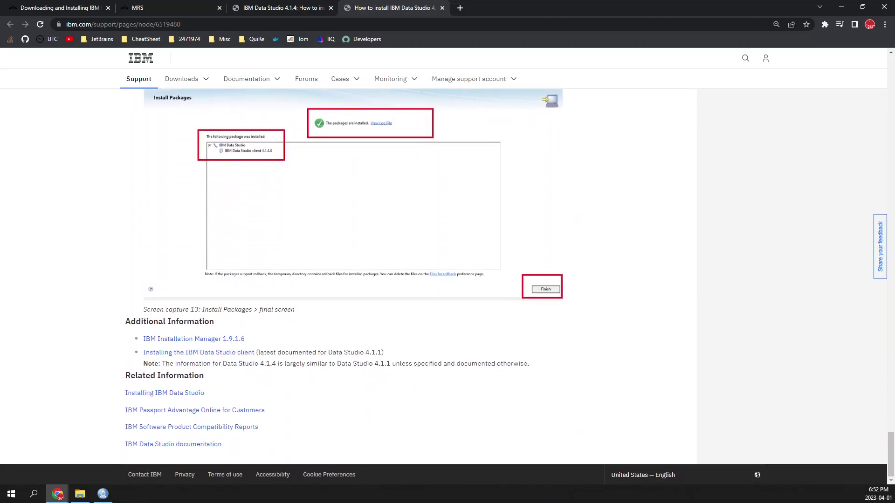